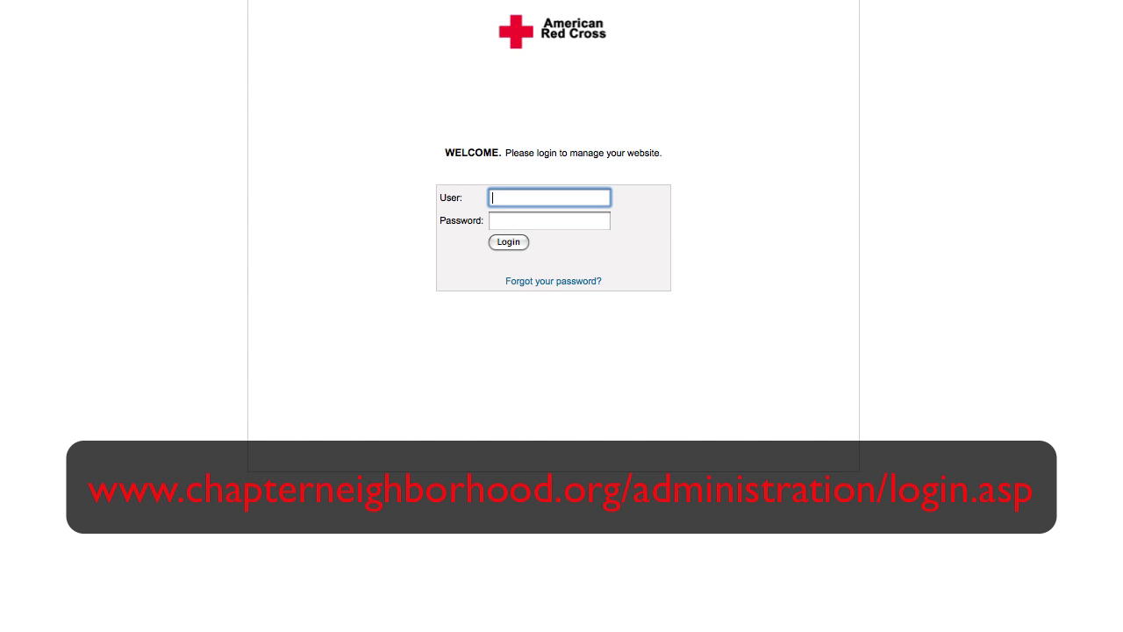
Step: Log in to the console using the autocompleted user name
type("dani")
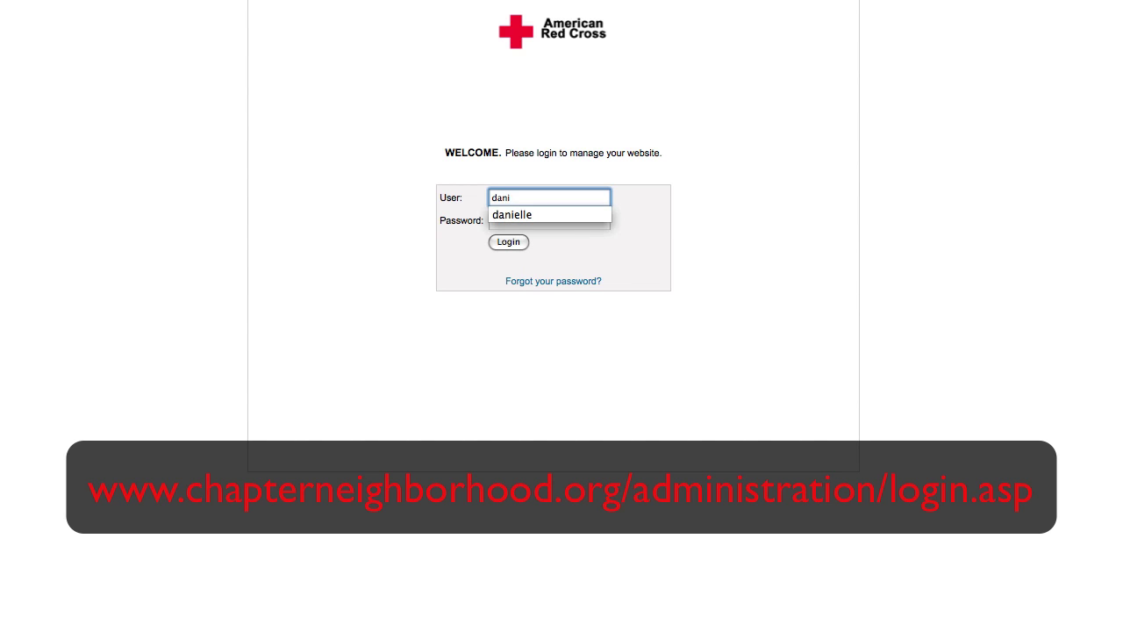
key("Down")
key("Return")
key("Return")
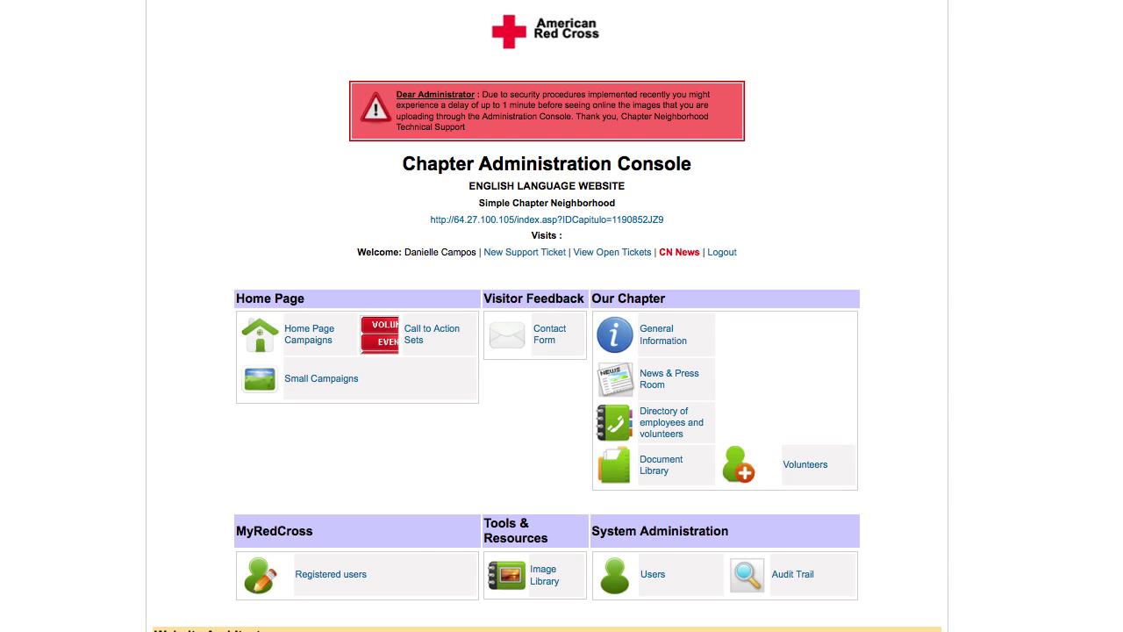
Step: Expand Connect with Us in Main Options and open Contact Information's edit form
scroll(778, 224, "down", 10)
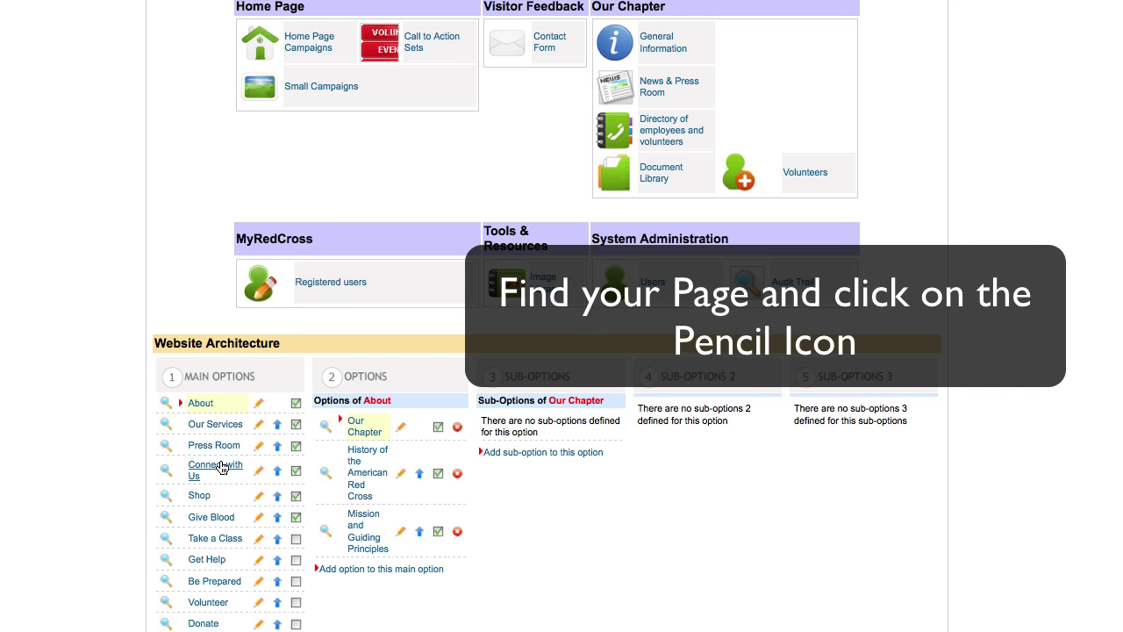
left_click(215, 468)
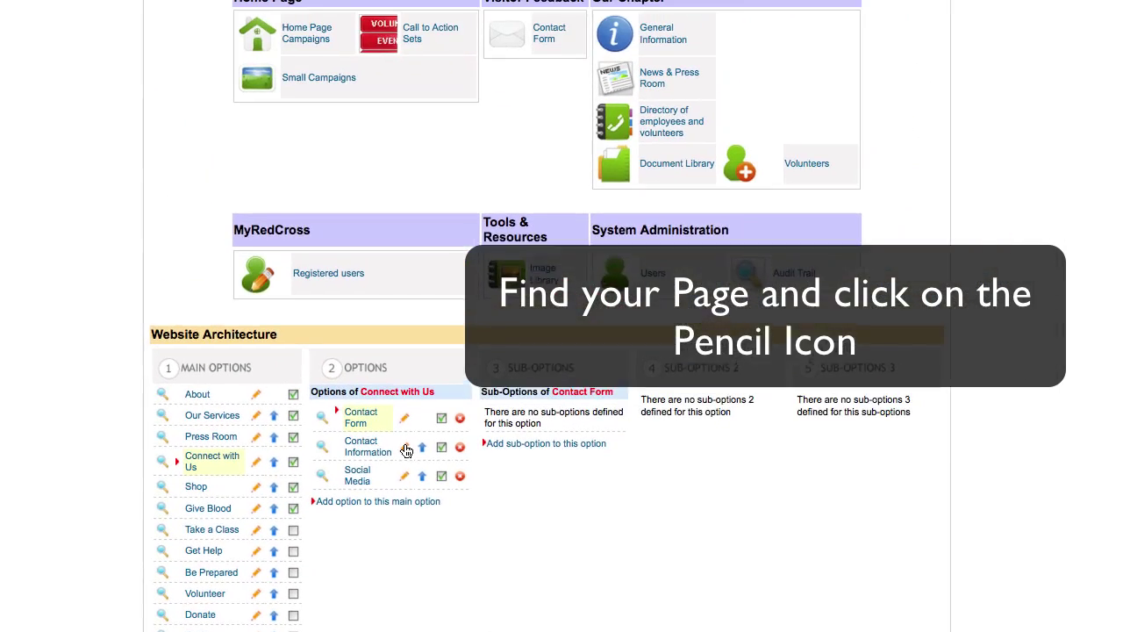
left_click(357, 344)
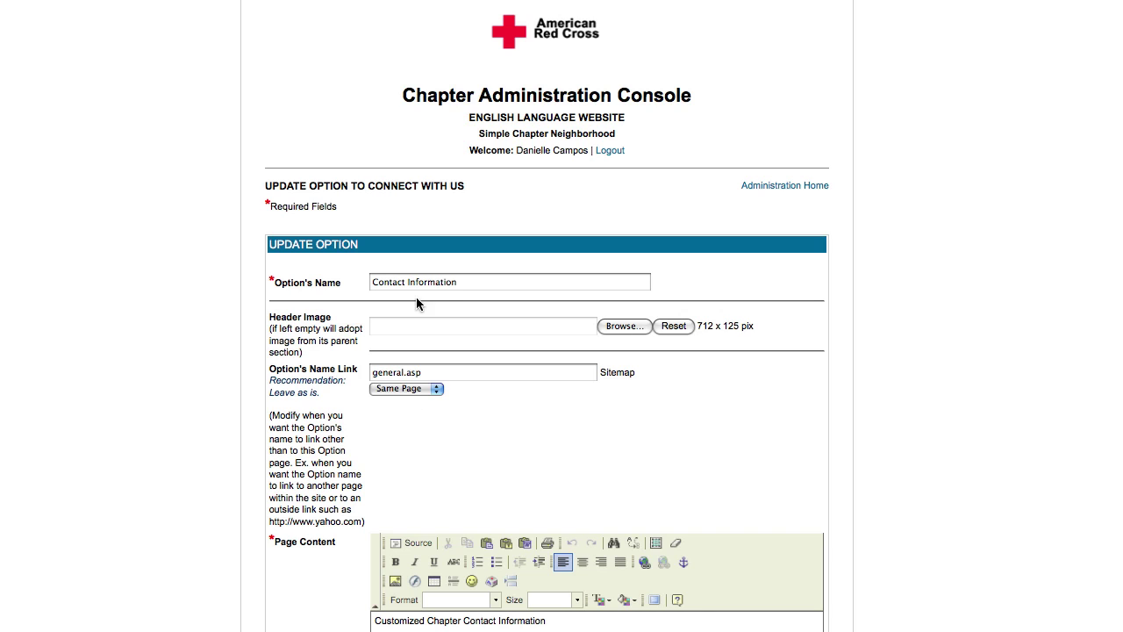
Step: Add the board members' names under 'Board List:' and make the first name bold
scroll(447, 294, "down", 2)
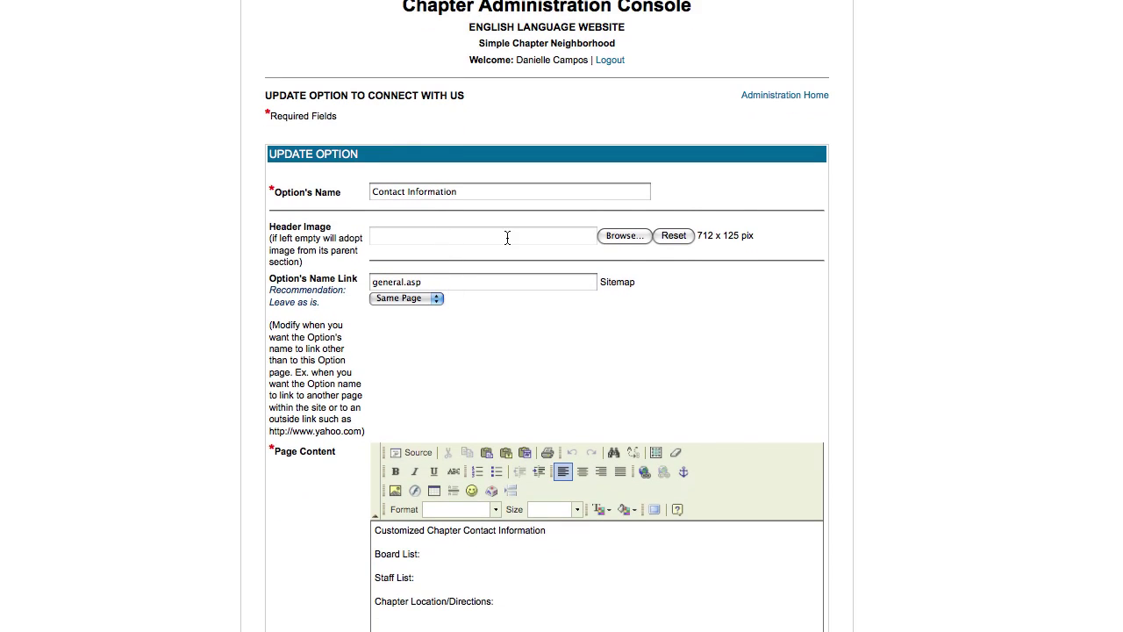
scroll(535, 352, "down", 5)
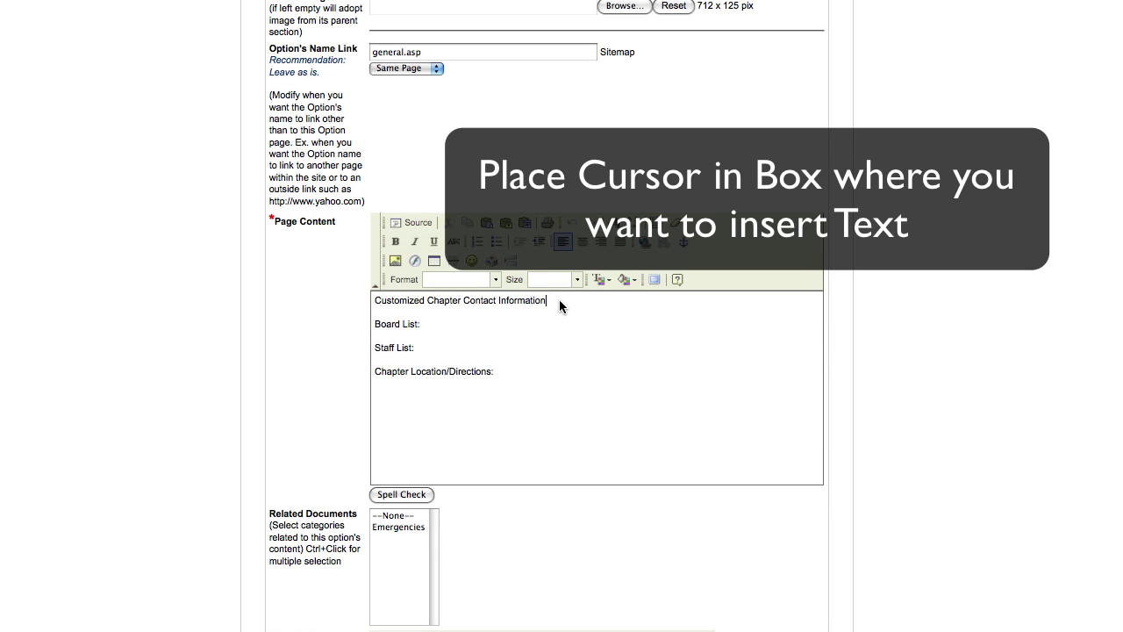
left_click(475, 326)
key("Return")
key("Return")
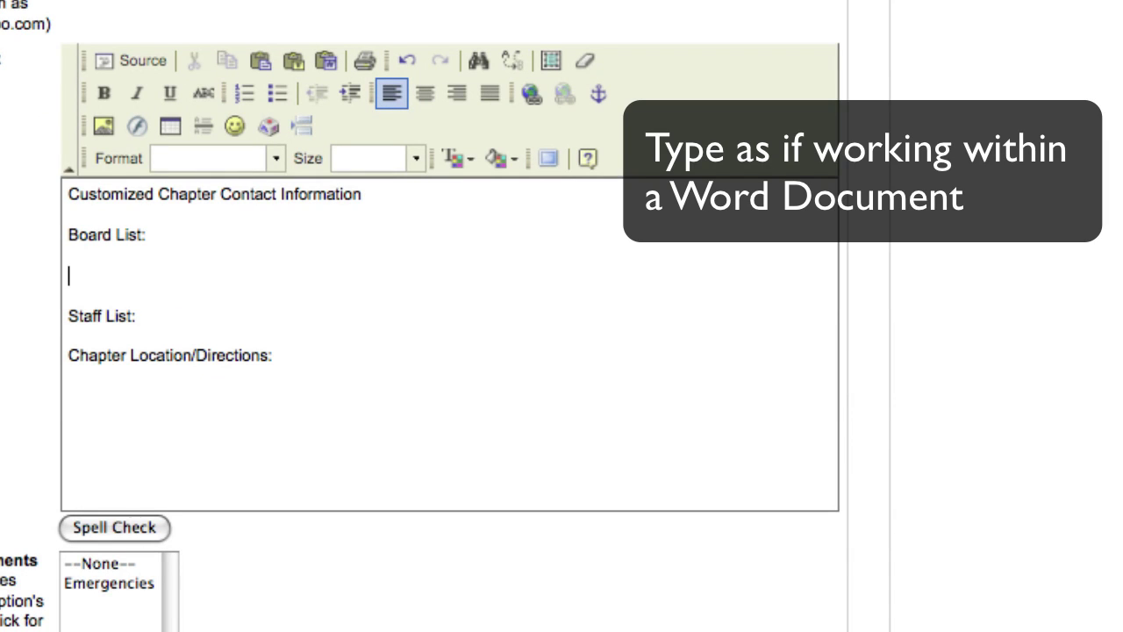
type("Danielle Campos")
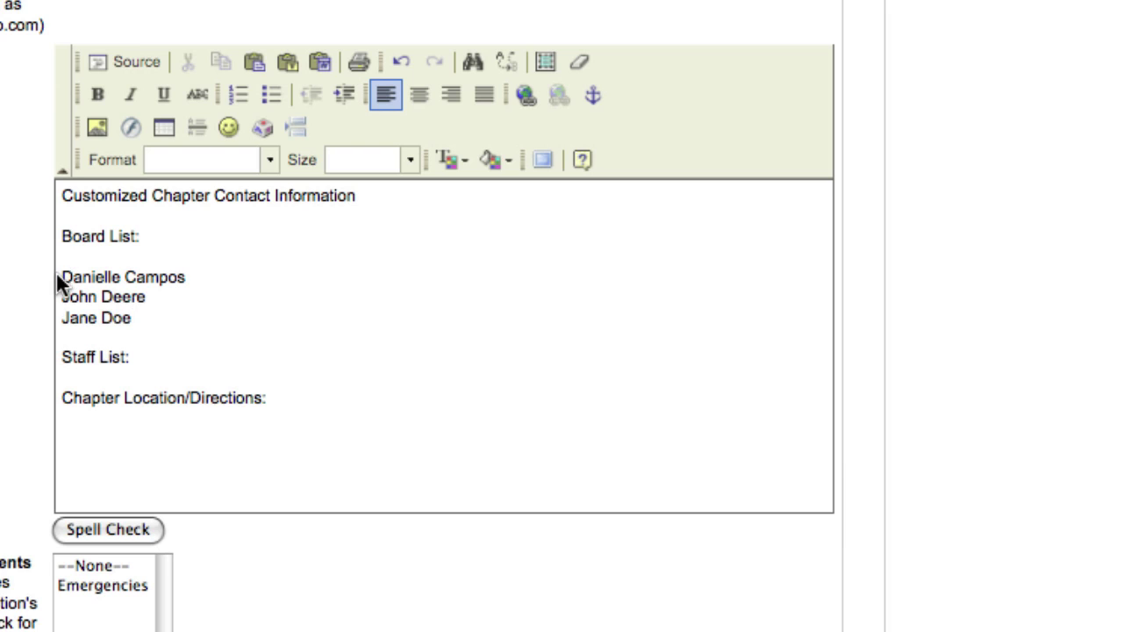
left_click_drag(60, 277, 186, 279)
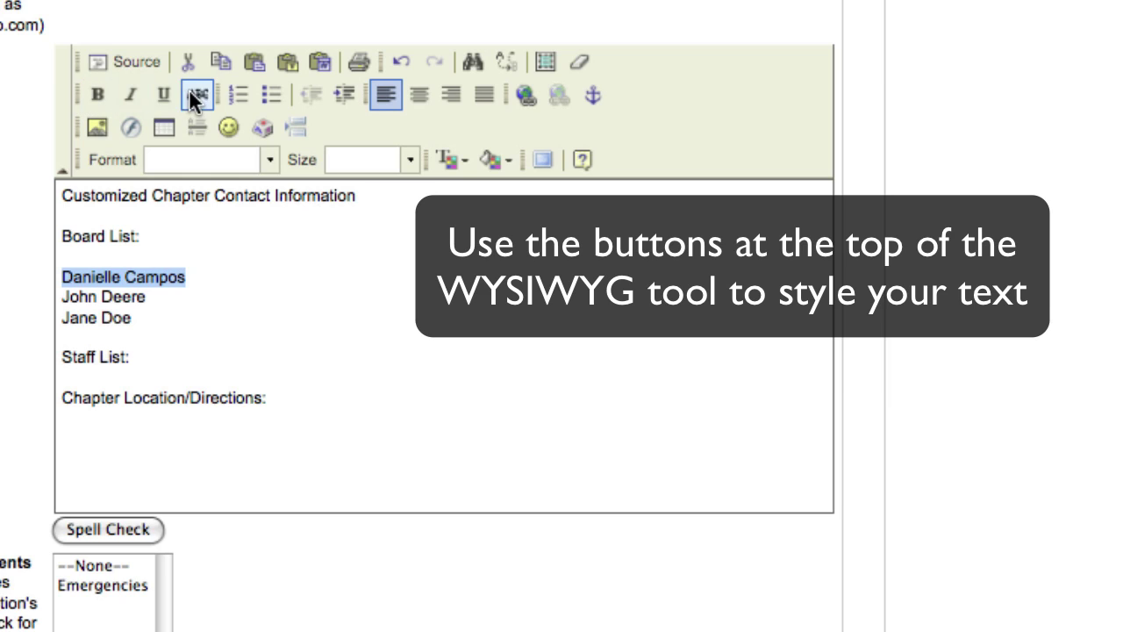
left_click(102, 91)
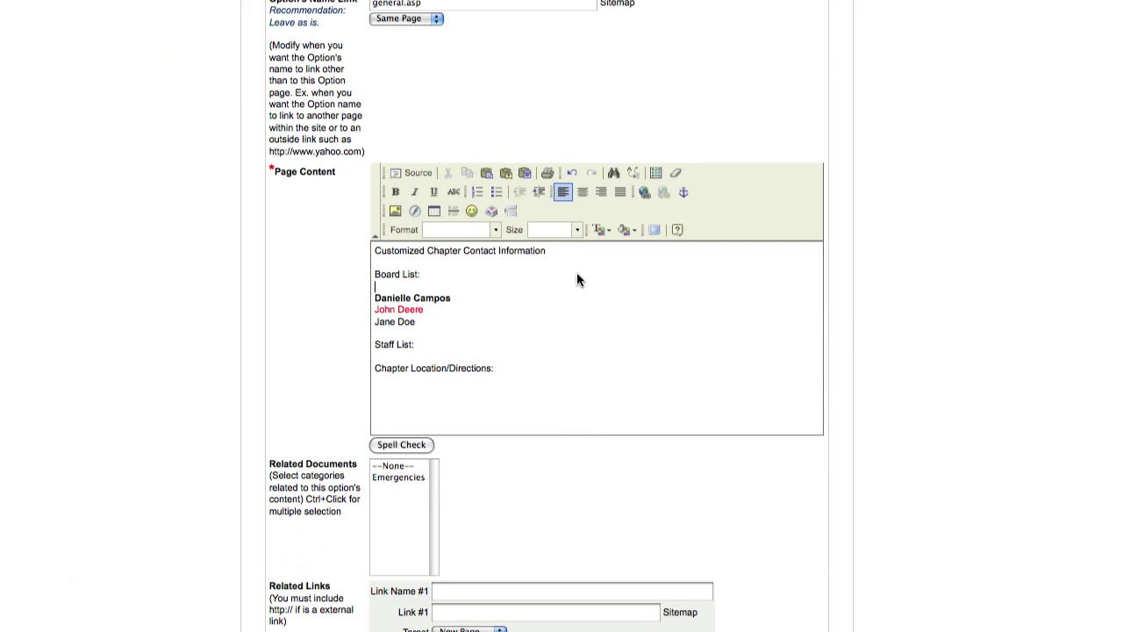
Step: Save the Contact Information page with Update Option
scroll(405, 579, "down", 5)
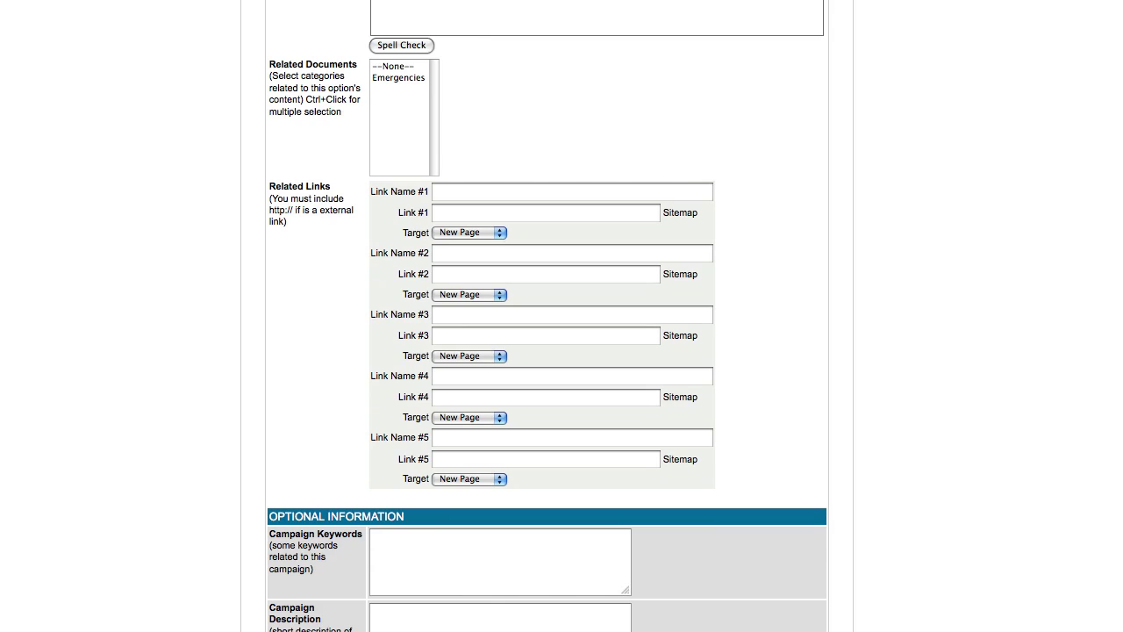
scroll(425, 404, "down", 3)
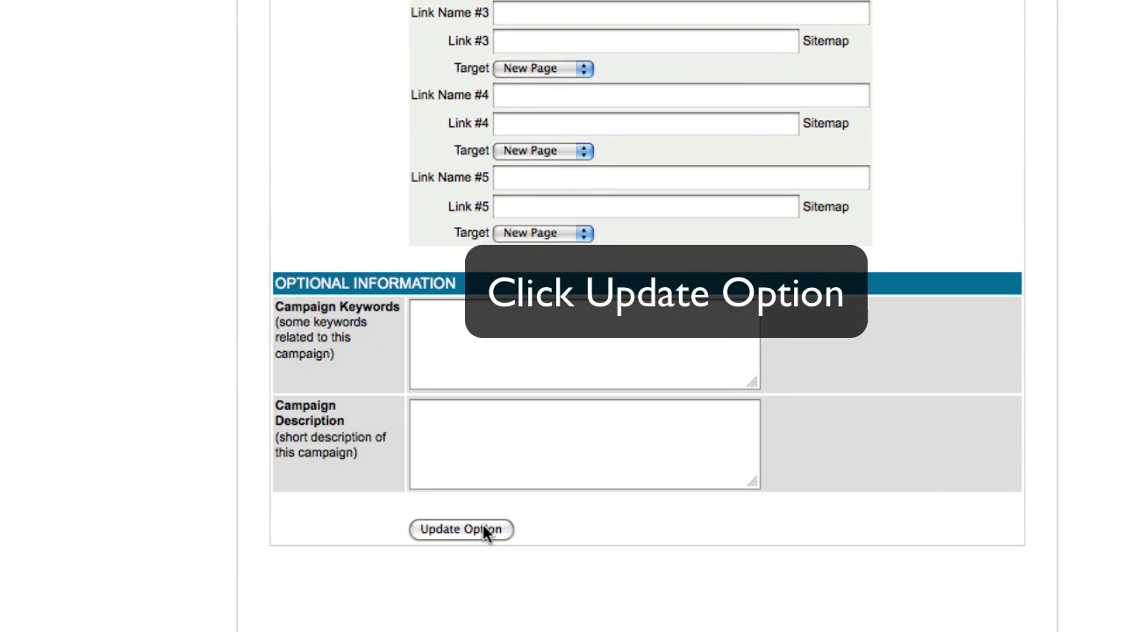
left_click(482, 529)
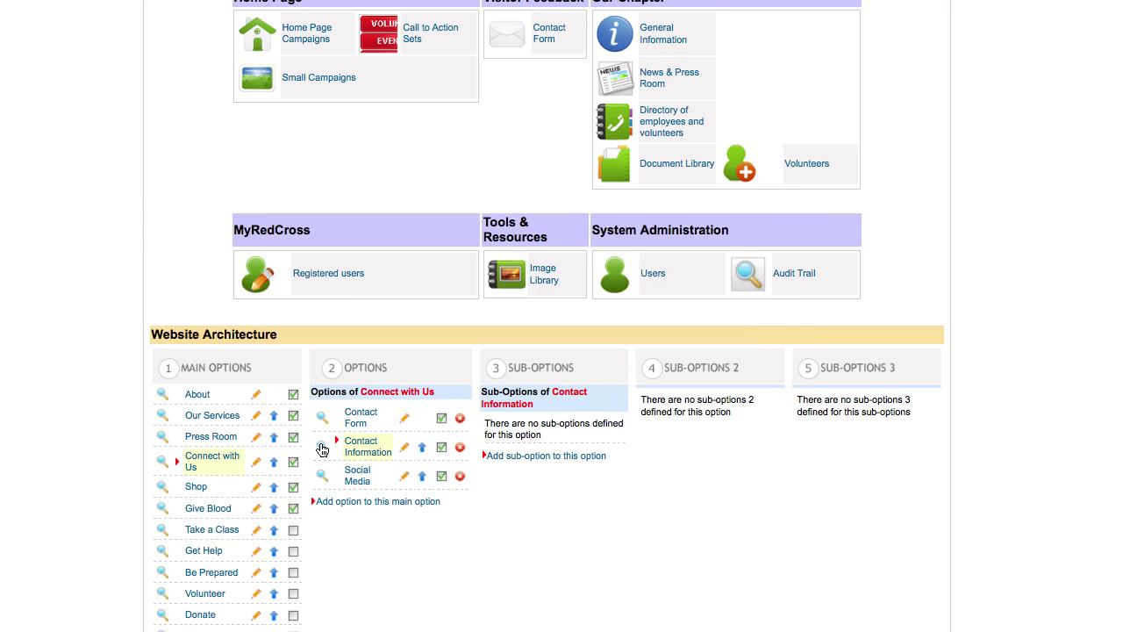
Step: Preview Contact Information, then start a sub-option under Our Services › Services to the Armed Forces
left_click(321, 448)
left_click(378, 501)
left_click(199, 416)
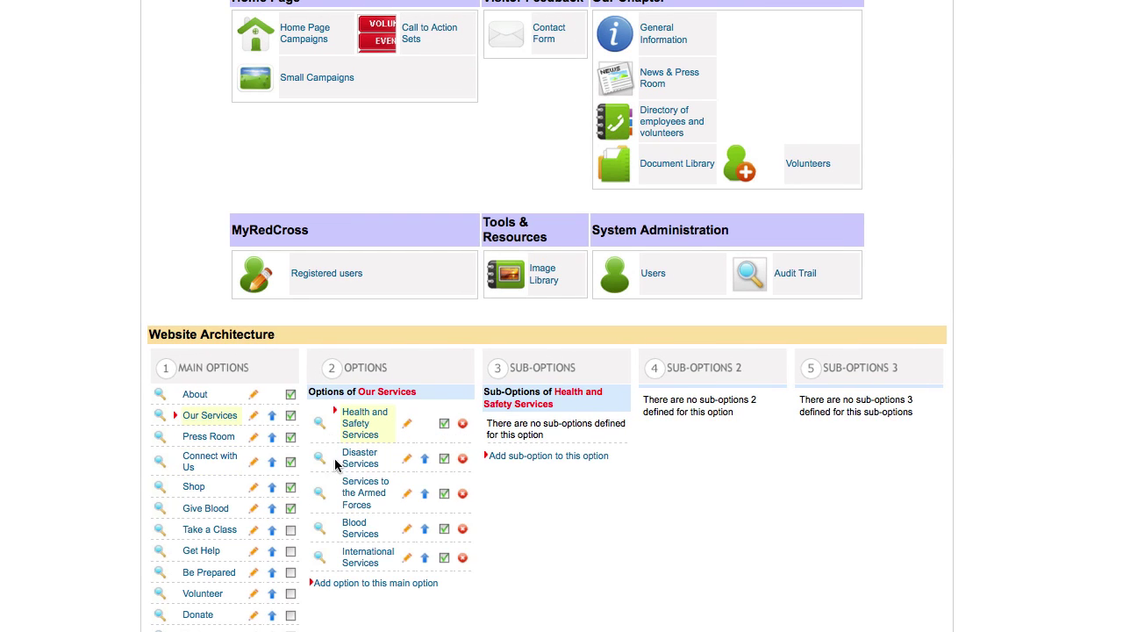
left_click(353, 492)
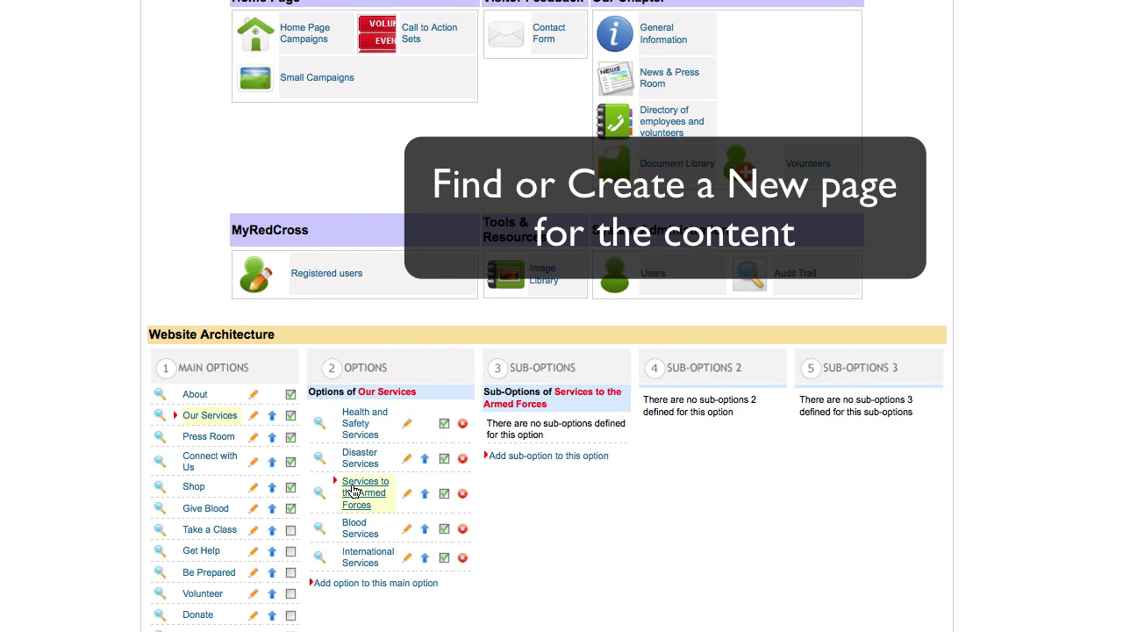
left_click(558, 457)
Step: Name the new sub-option 'Military Outreach'
left_click(455, 283)
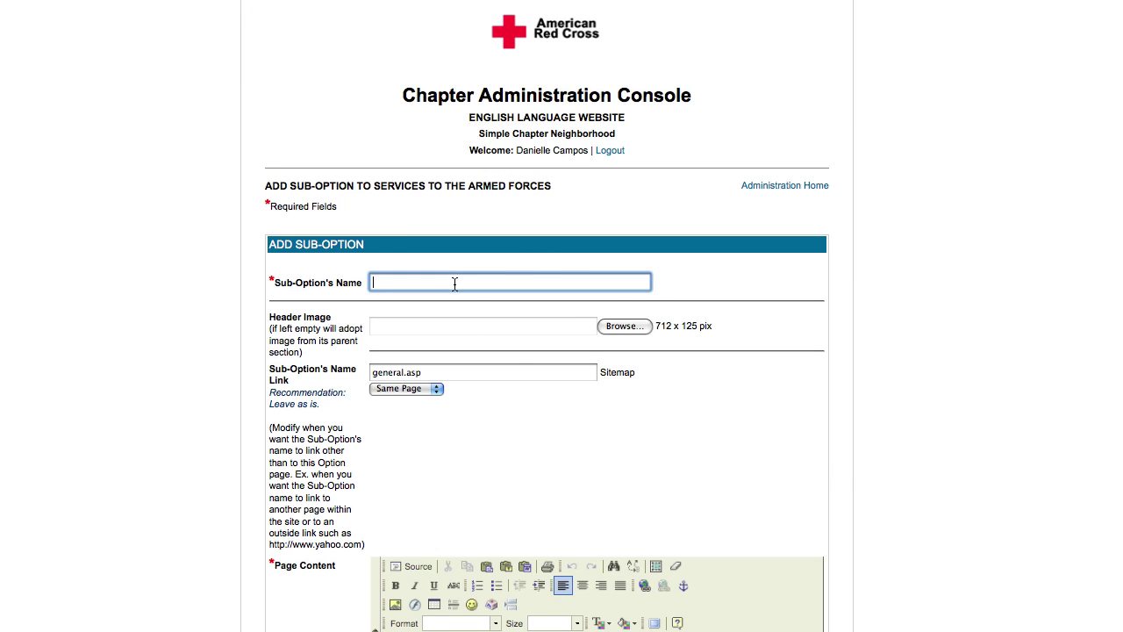
type("Military Outreach")
scroll(463, 379, "down", 5)
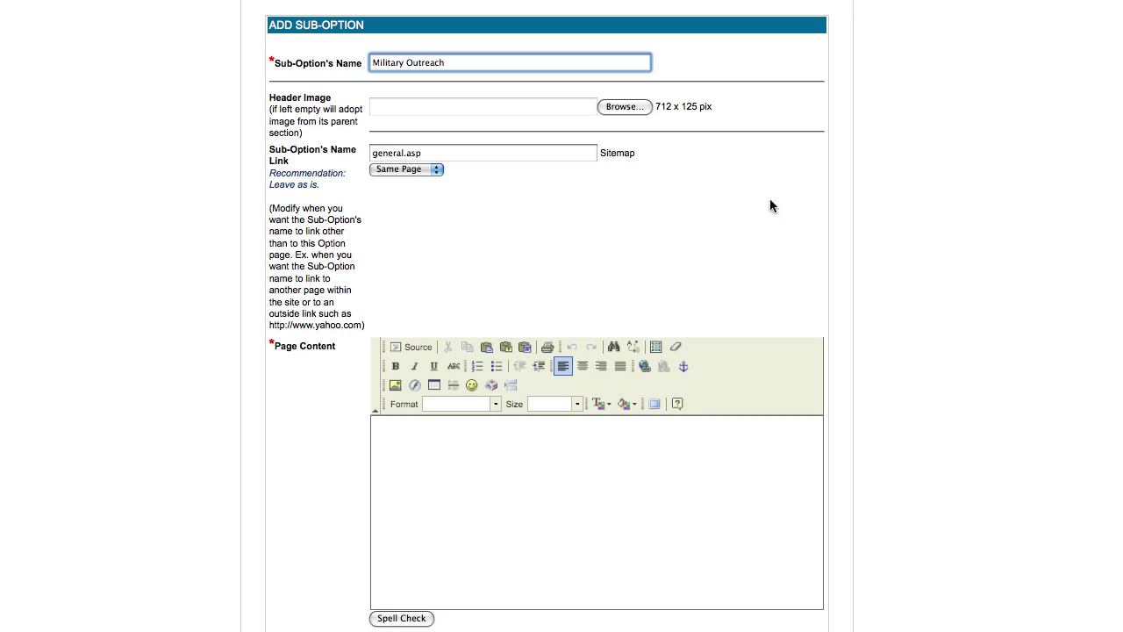
Step: Switch to the desktop with the Word document and select all its text
key("F8")
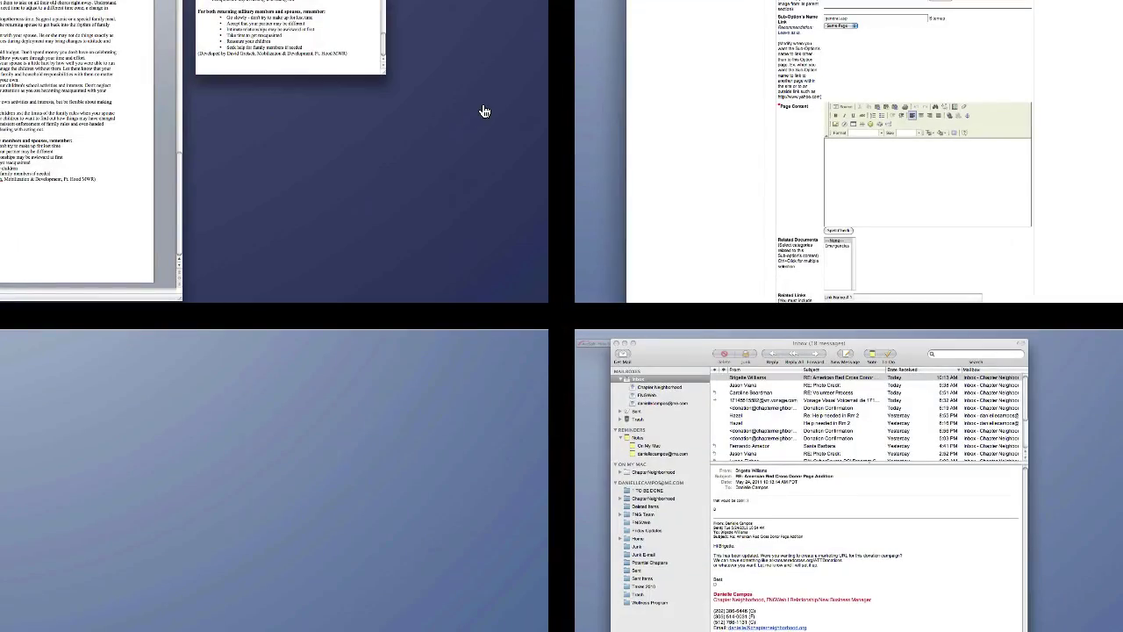
left_click(170, 130)
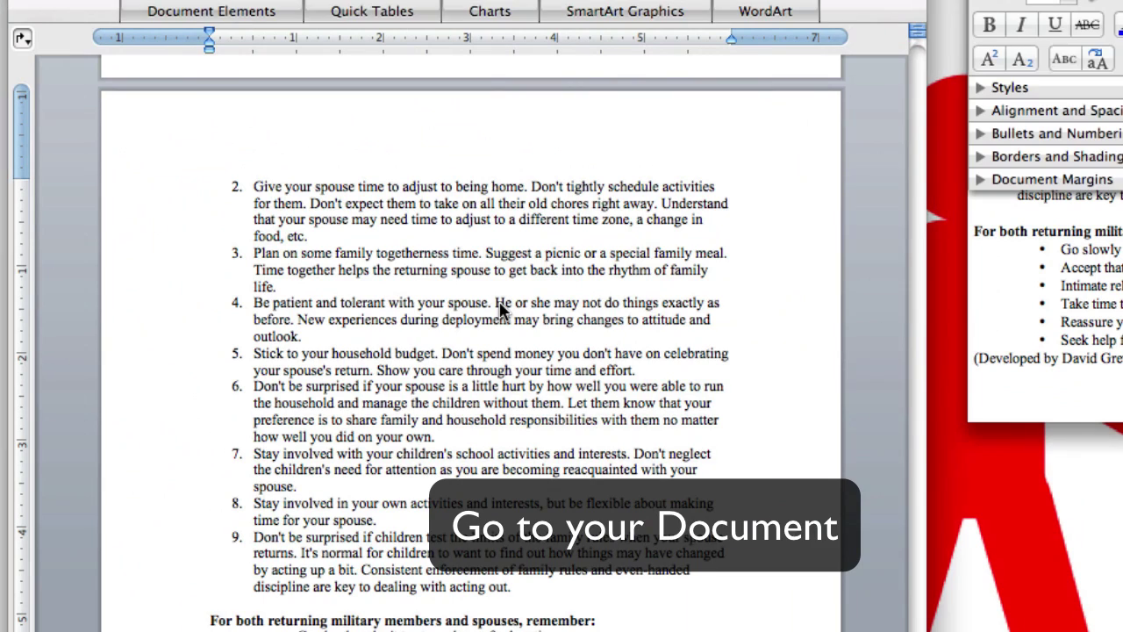
key("super+a")
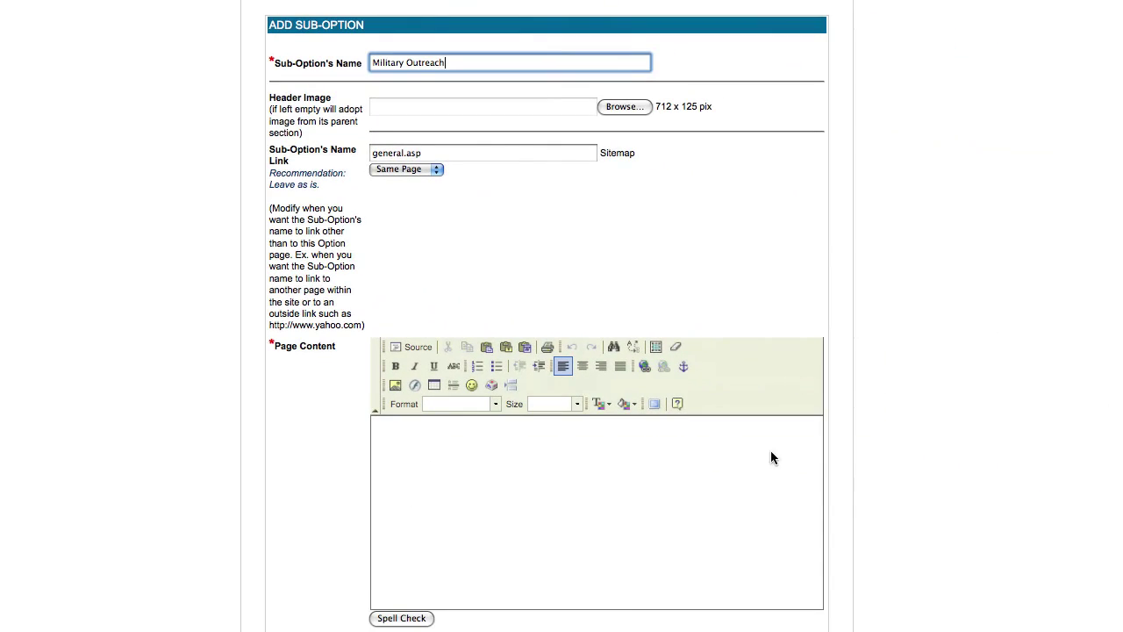
Step: Paste the Word deployment tips into Page Content via Paste from Word, also stripping style definitions
left_click(386, 436)
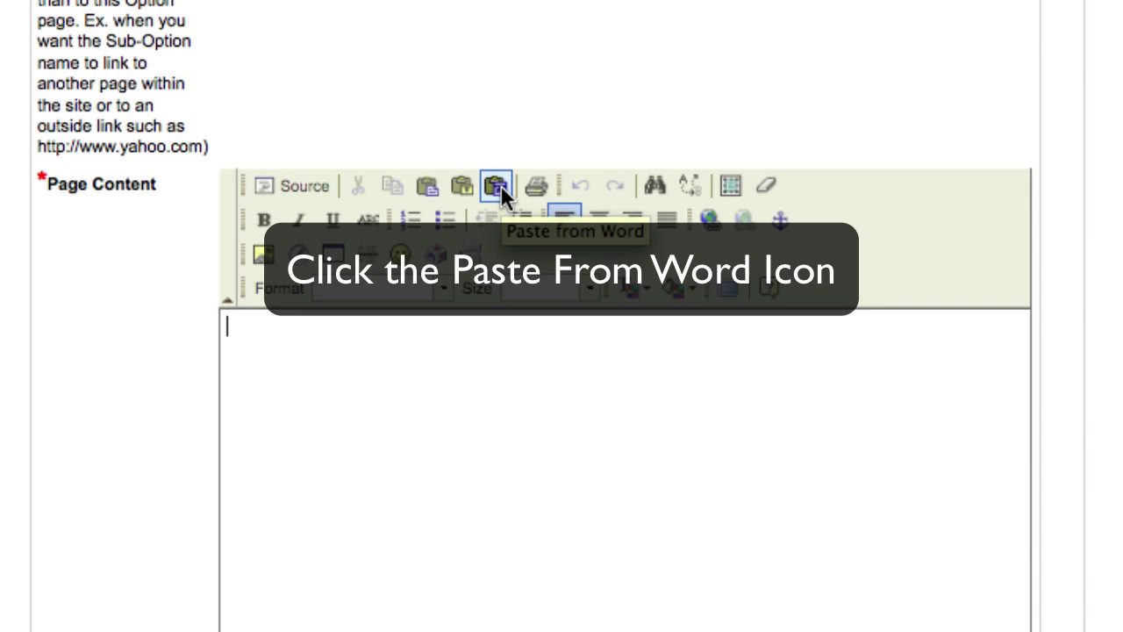
left_click(496, 186)
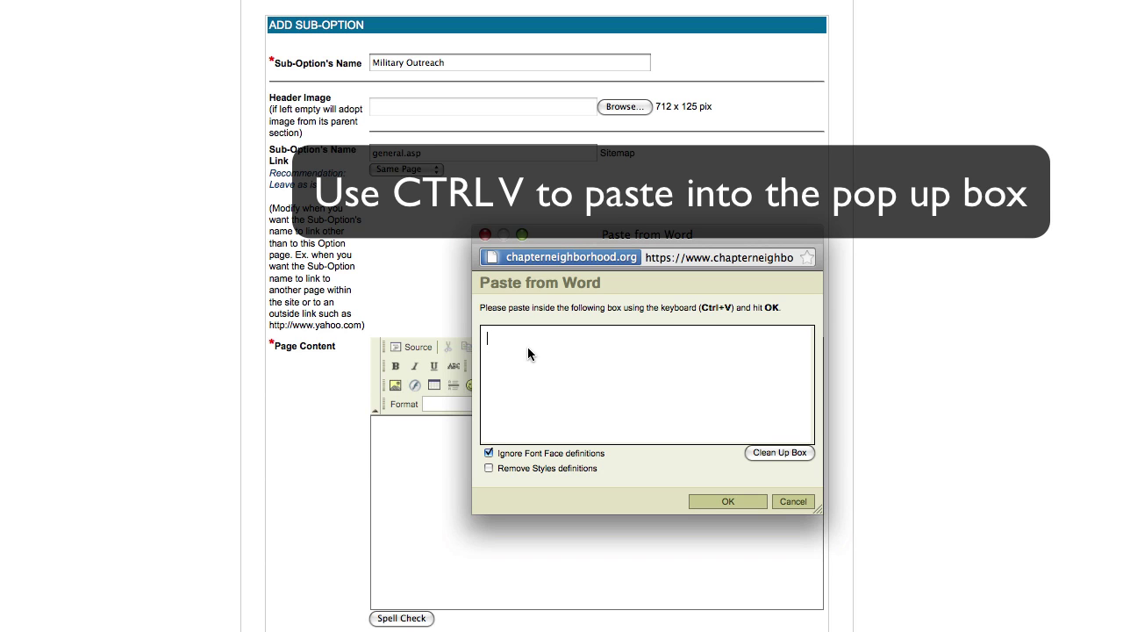
key("ctrl+v")
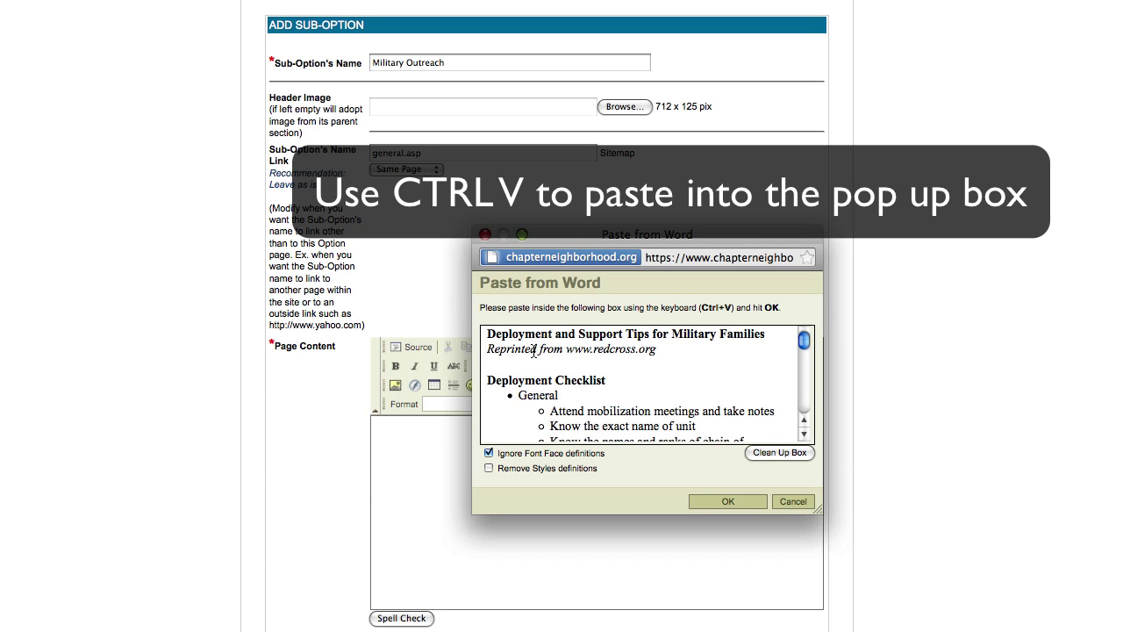
left_click(534, 469)
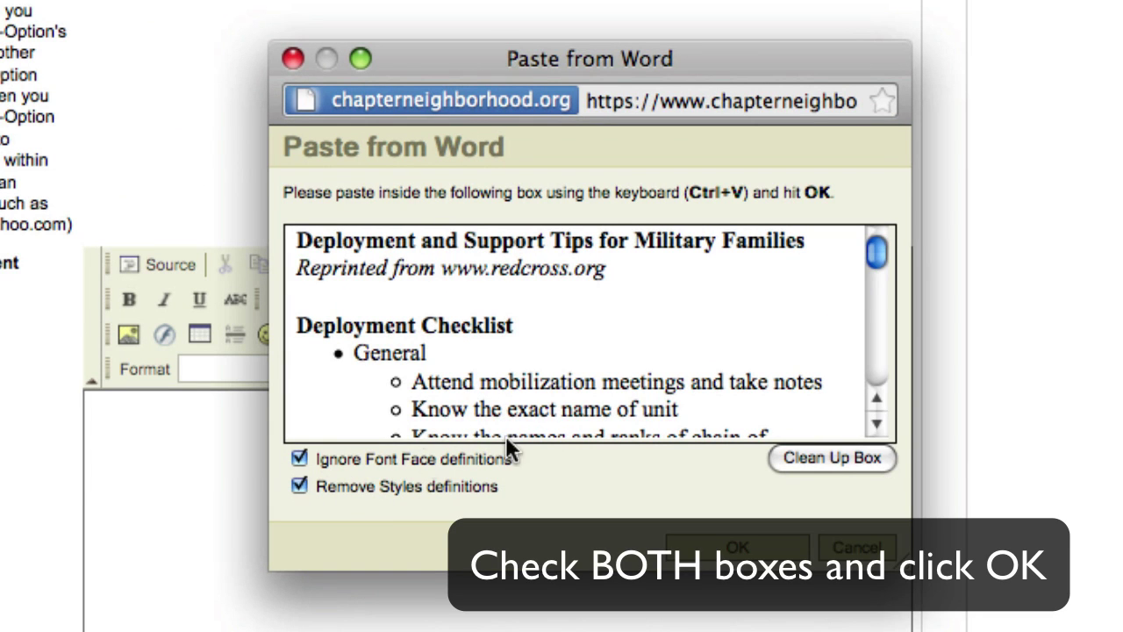
left_click(752, 547)
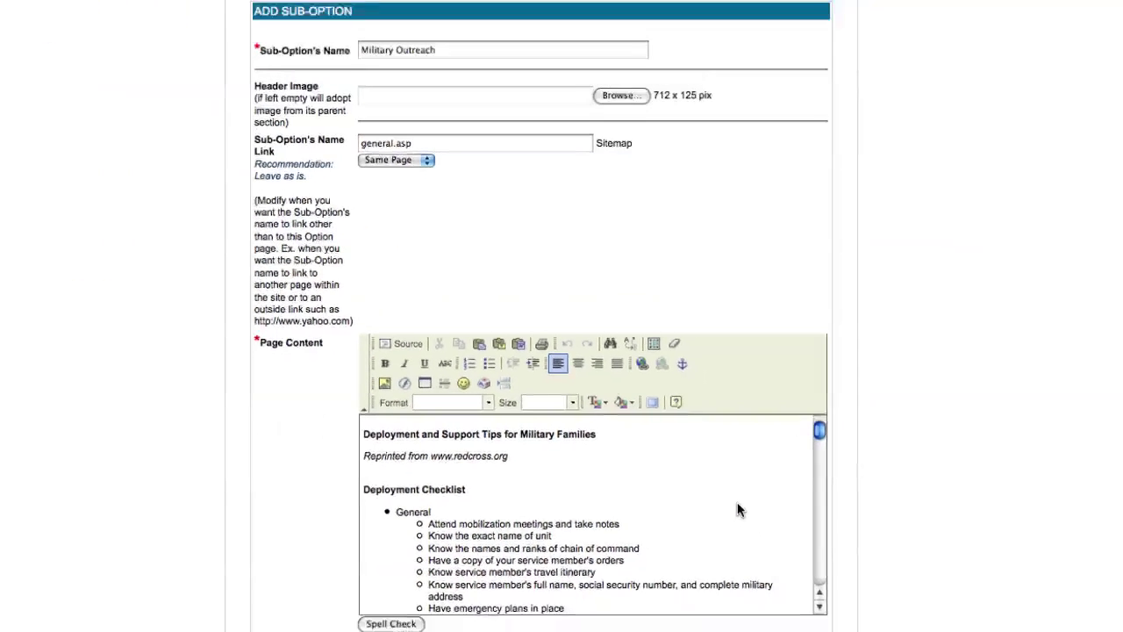
scroll(714, 517, "down", 5)
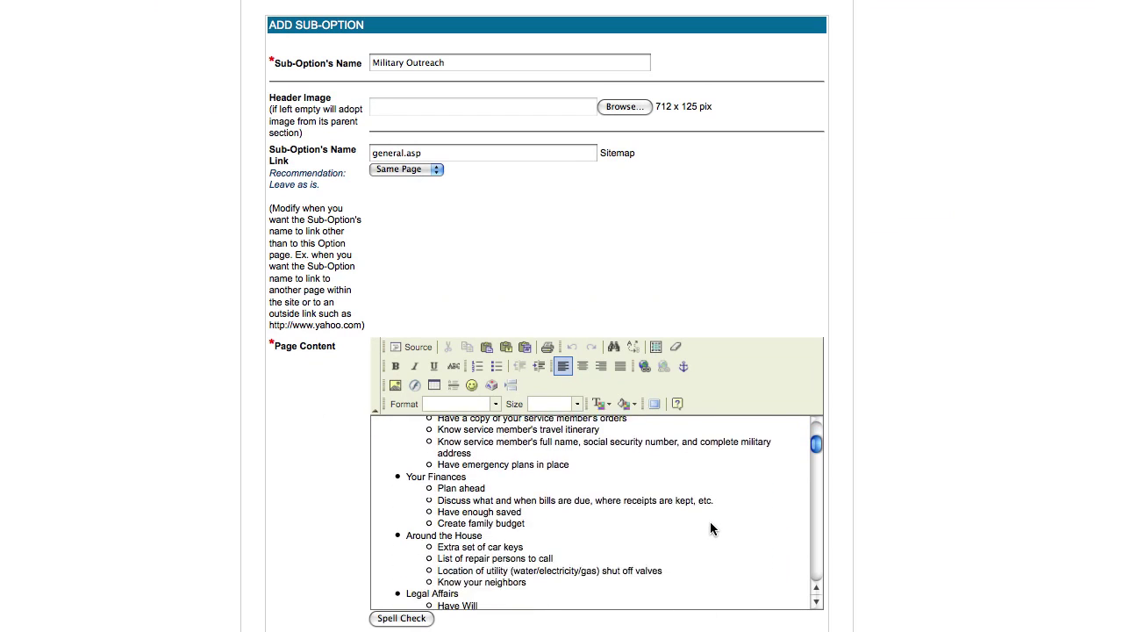
scroll(711, 521, "down", 15)
scroll(712, 527, "down", 15)
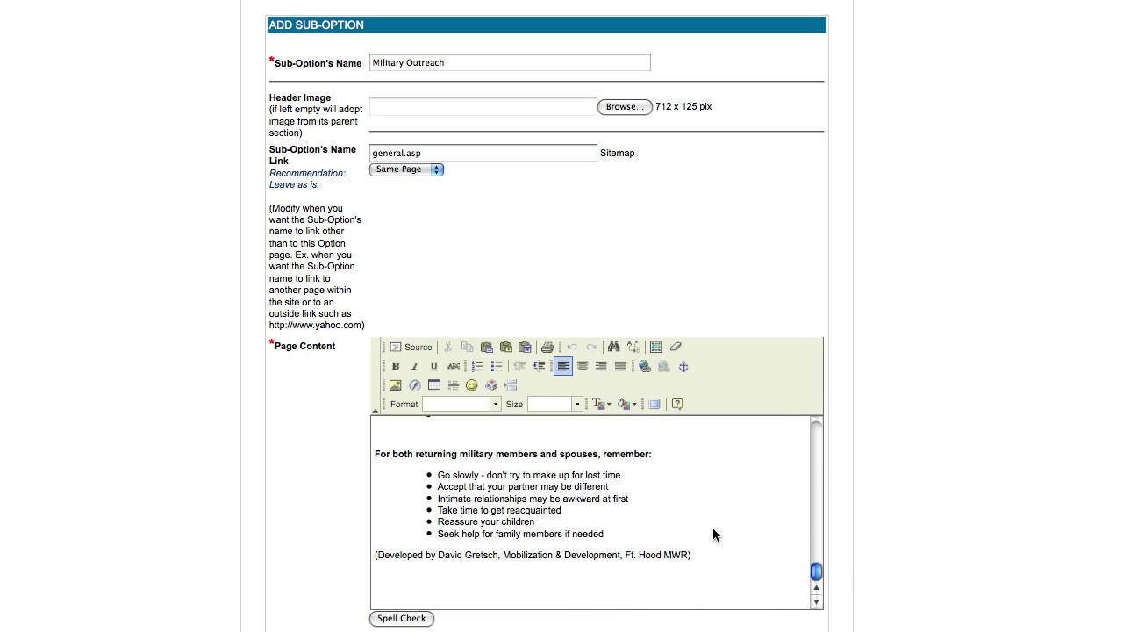
scroll(712, 533, "down", 10)
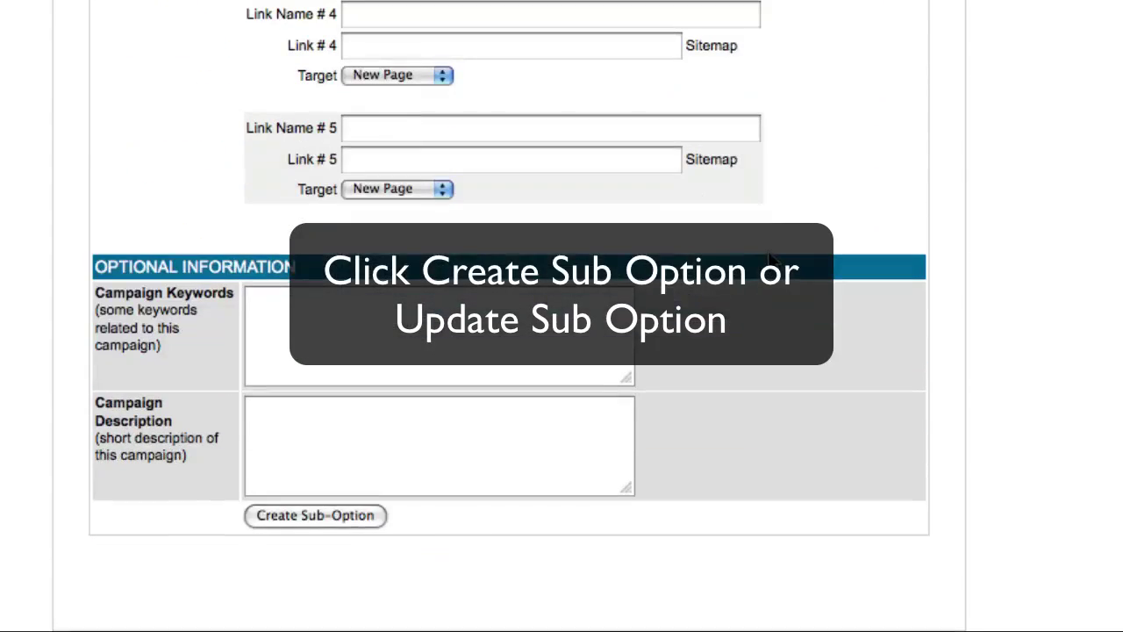
Step: Create the Military Outreach sub-option and preview its live page
left_click(349, 515)
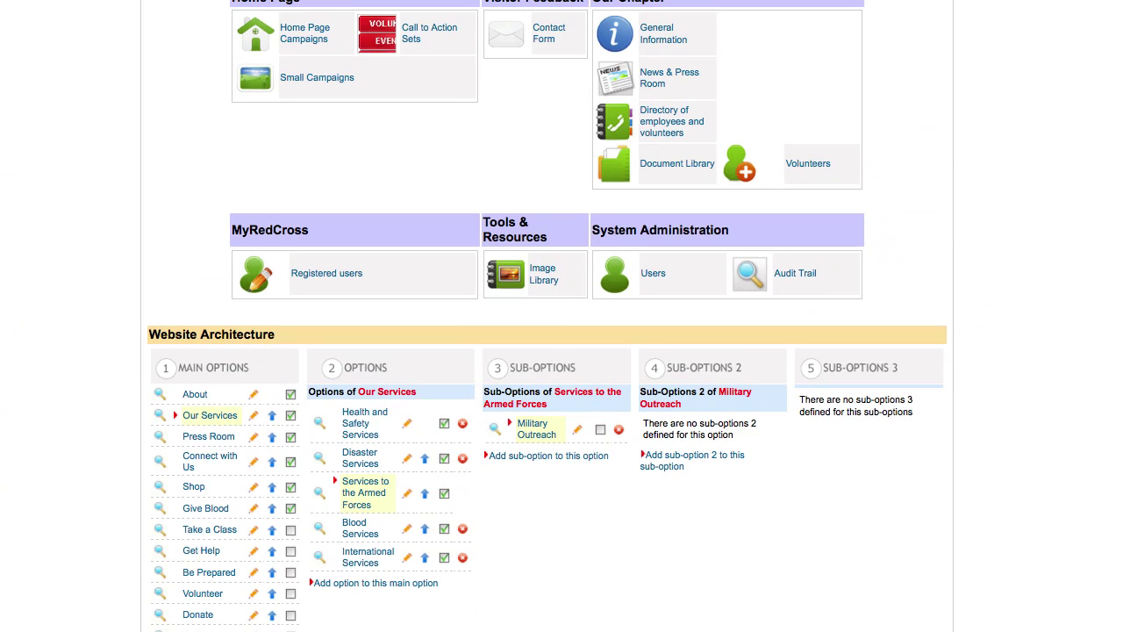
left_click(494, 431)
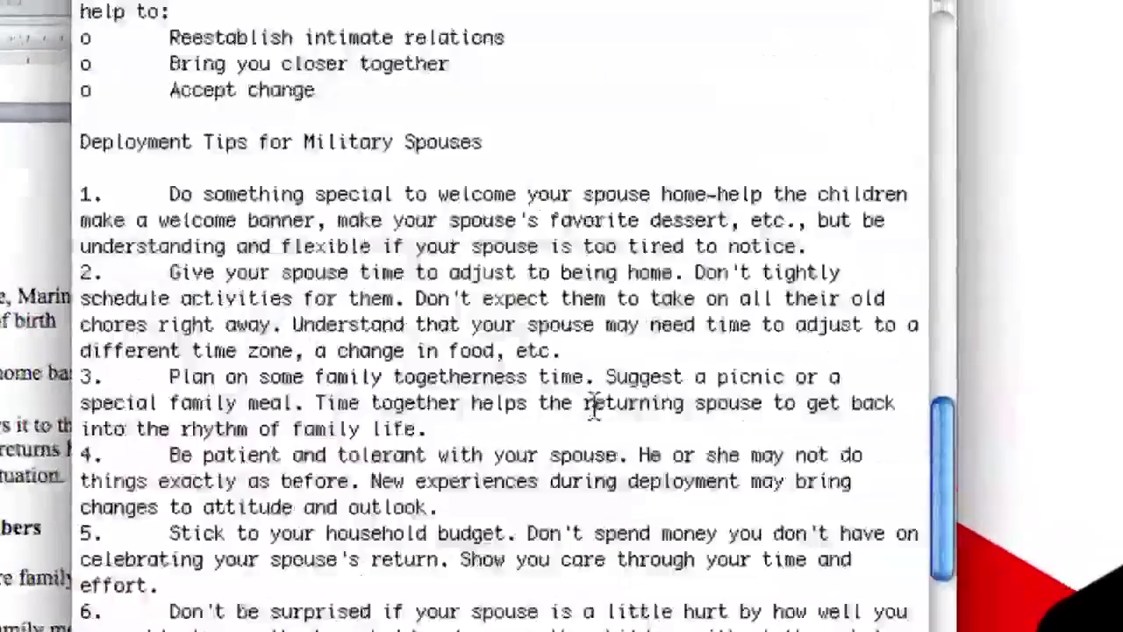
Step: Copy the whole deployment tips article from the live page and return to the edit form
scroll(595, 408, "up", 20)
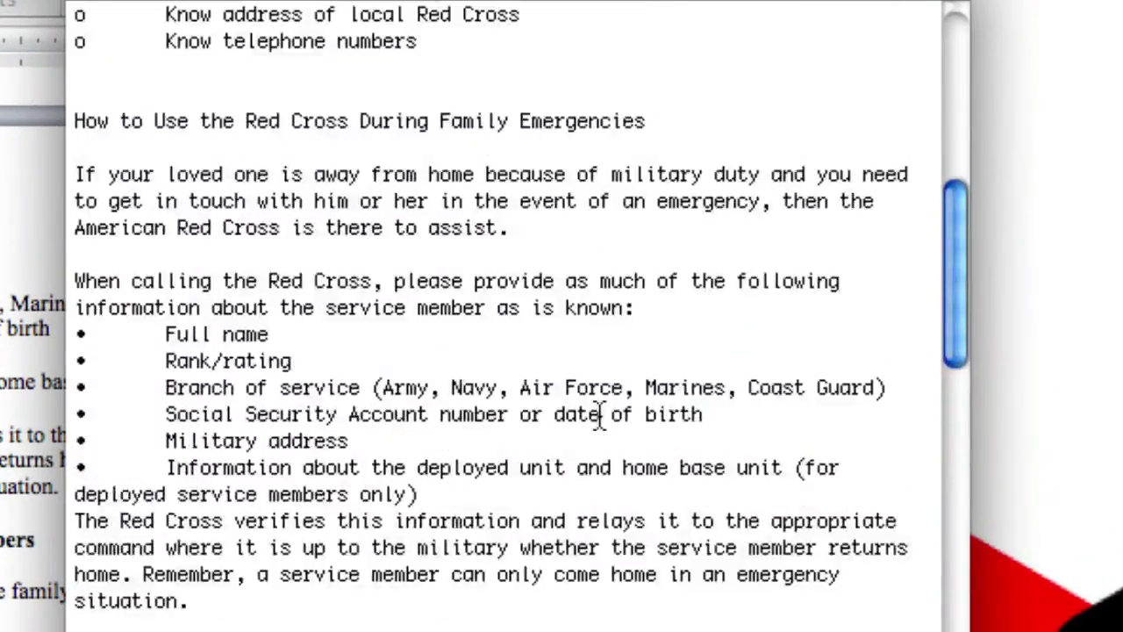
left_click_drag(74, 20, 351, 631)
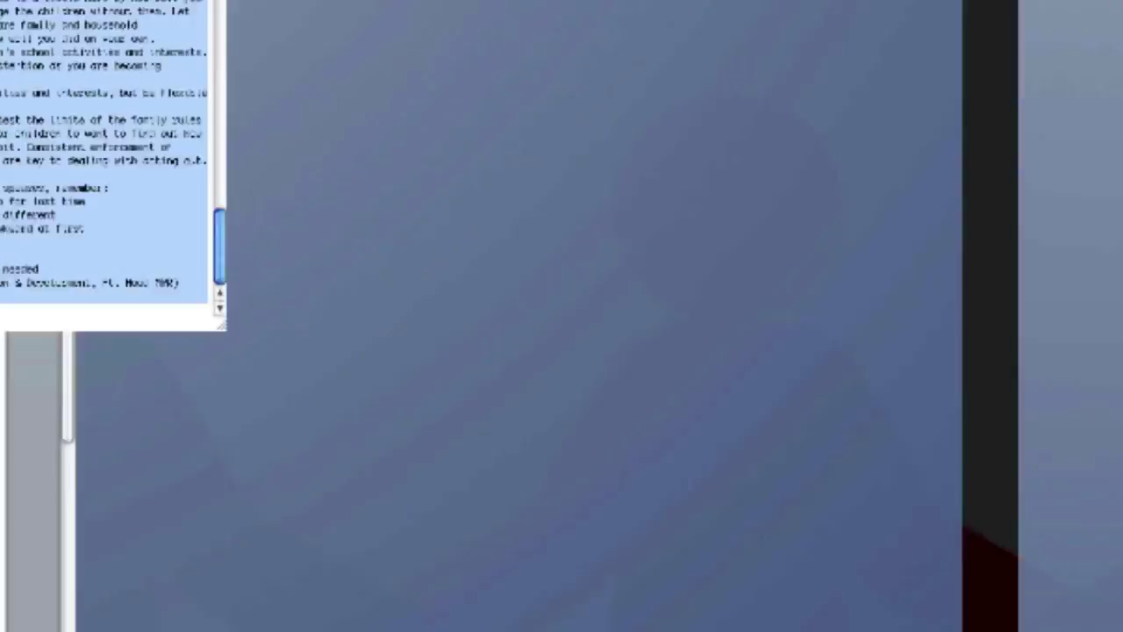
key("F8")
left_click(936, 201)
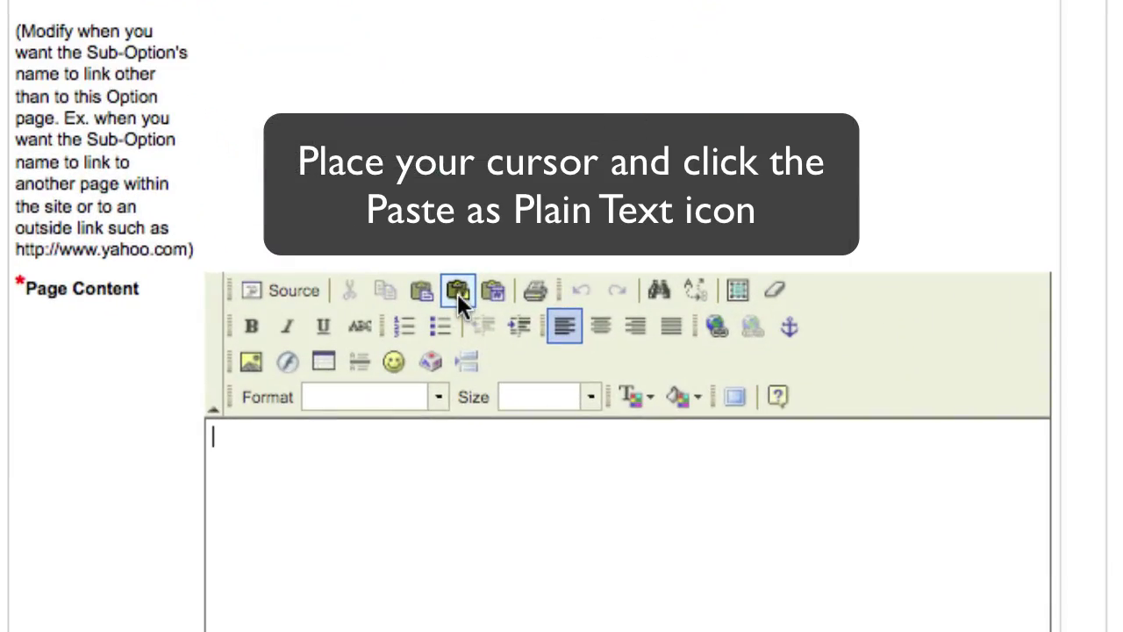
Step: Replace the Page Content with the article using Paste as Plain Text
left_click(457, 293)
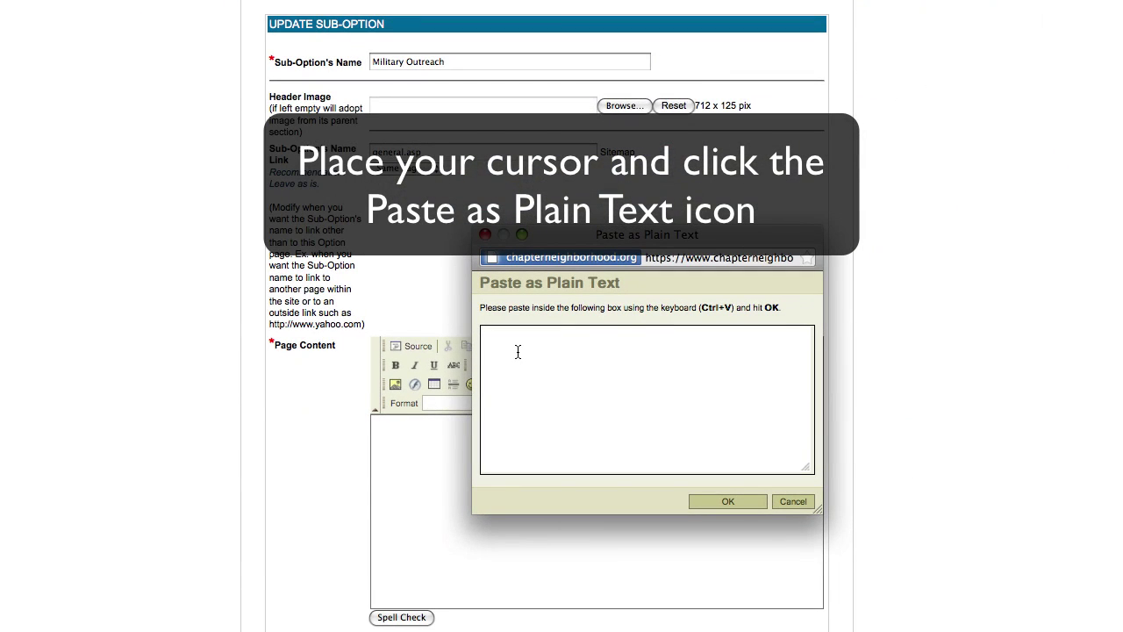
key("ctrl+v")
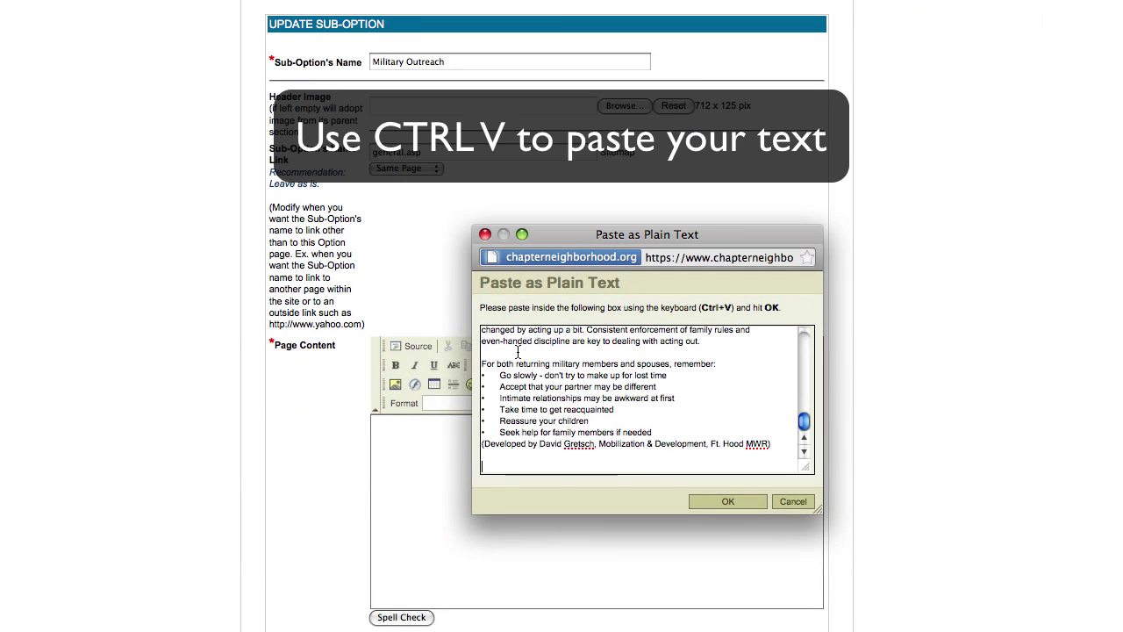
left_click(711, 495)
scroll(641, 463, "down", 5)
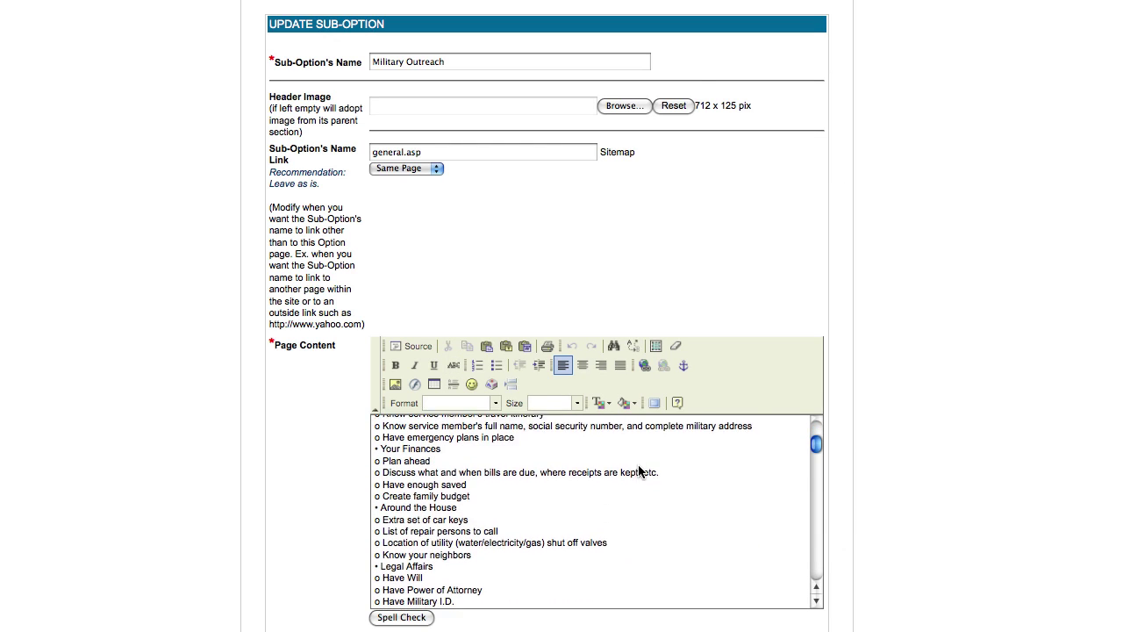
scroll(638, 465, "down", 15)
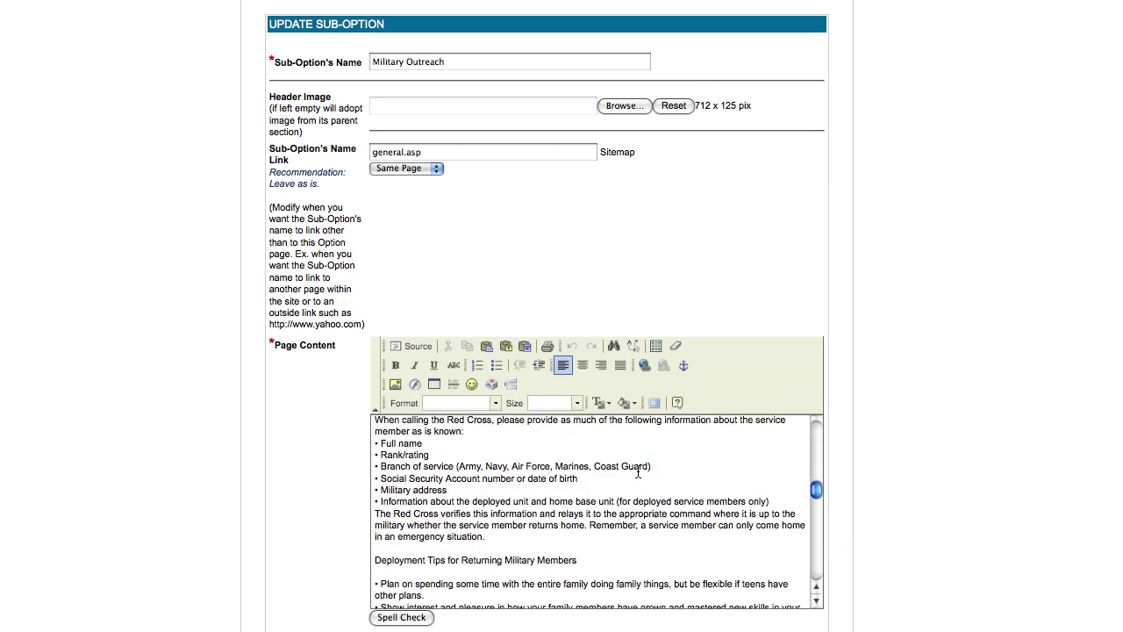
scroll(638, 469, "down", 20)
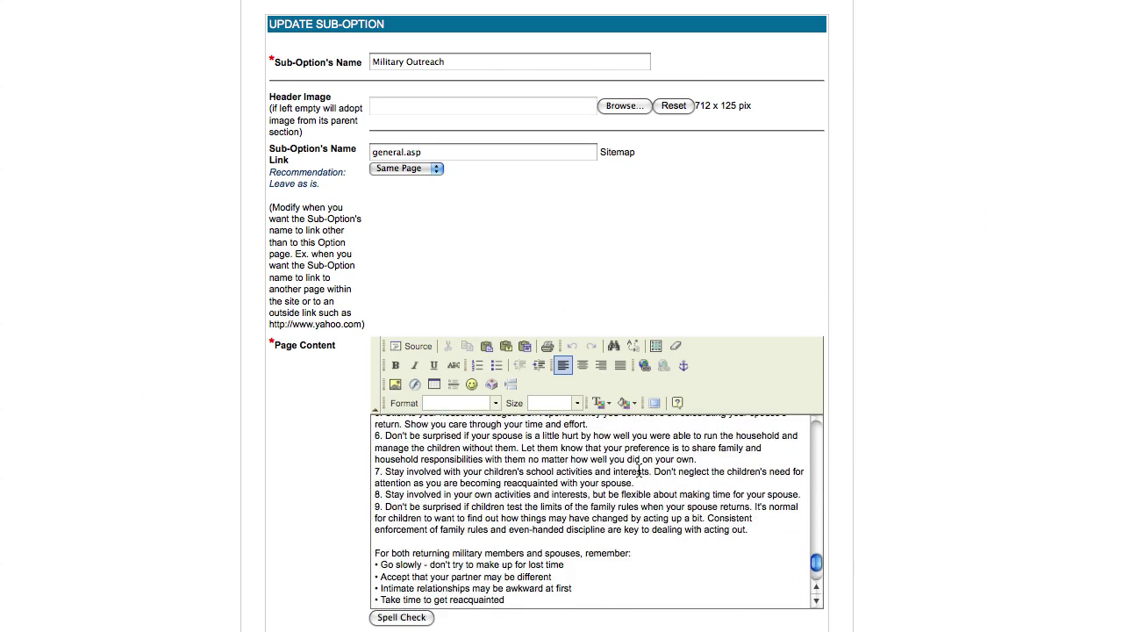
scroll(640, 467, "down", 10)
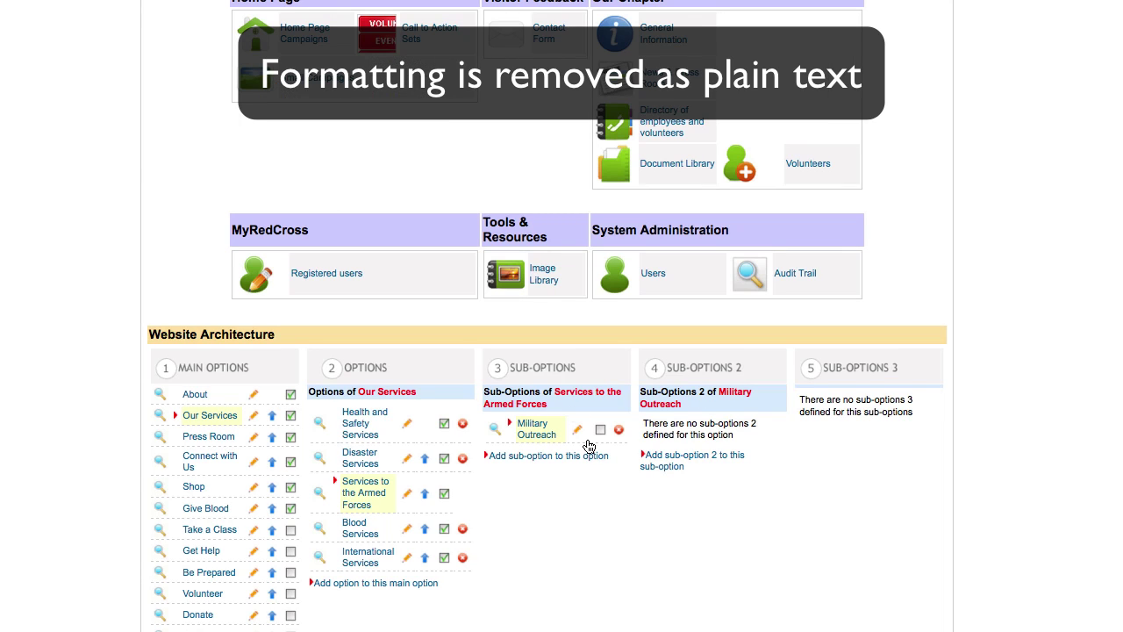
Step: Review the live Military Outreach page, then format the checklist as a bulleted list
left_click(496, 431)
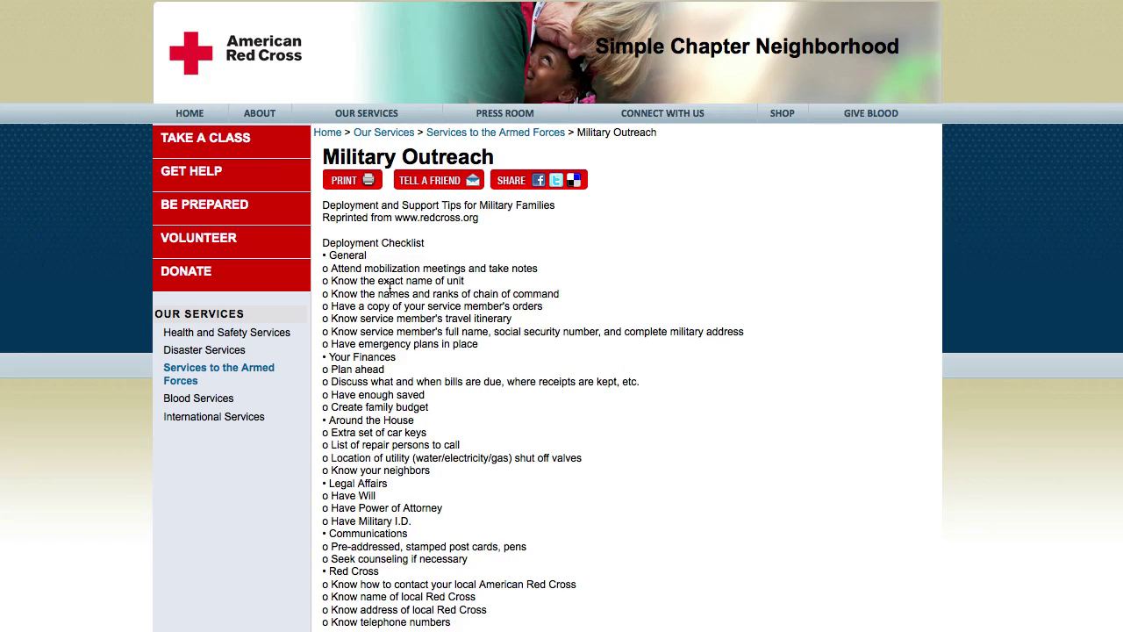
scroll(263, 300, "down", 5)
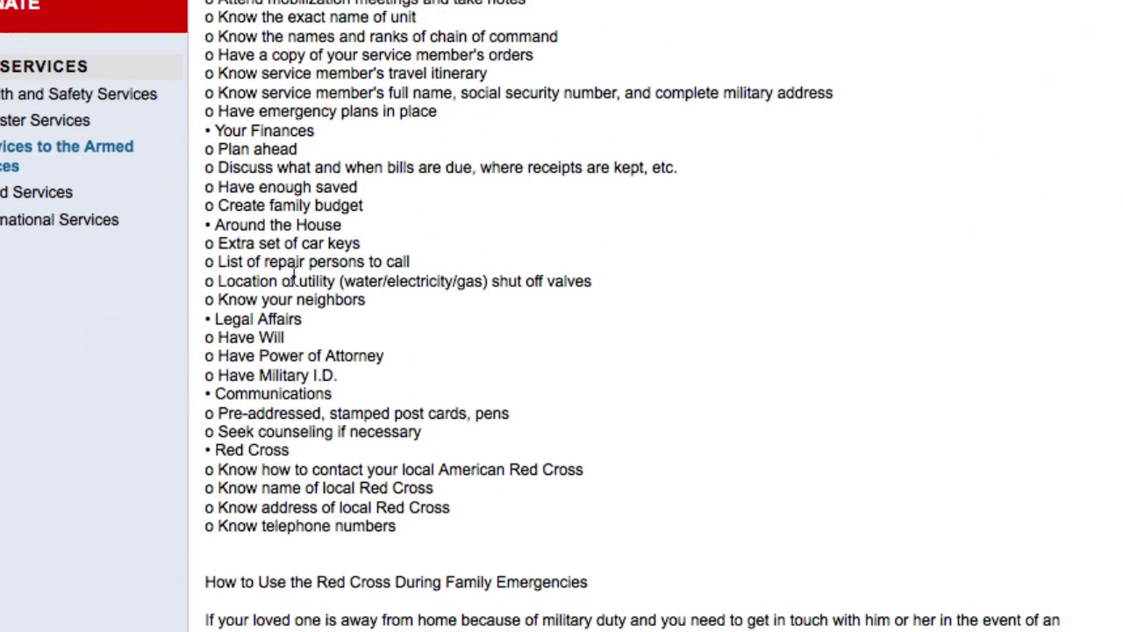
scroll(637, 316, "down", 10)
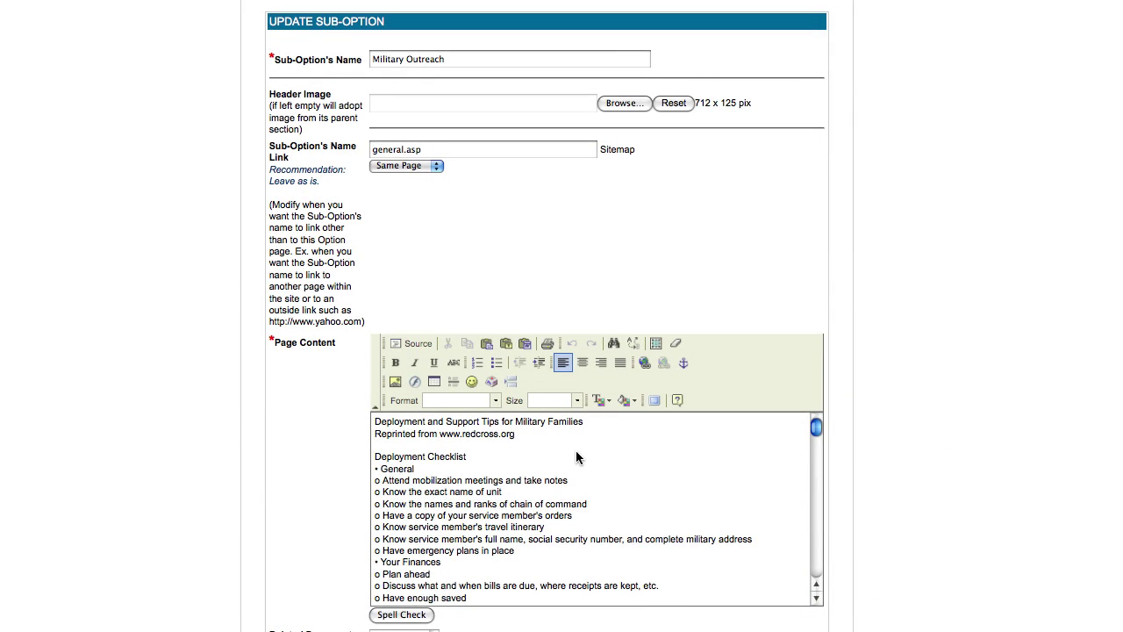
left_click(497, 362)
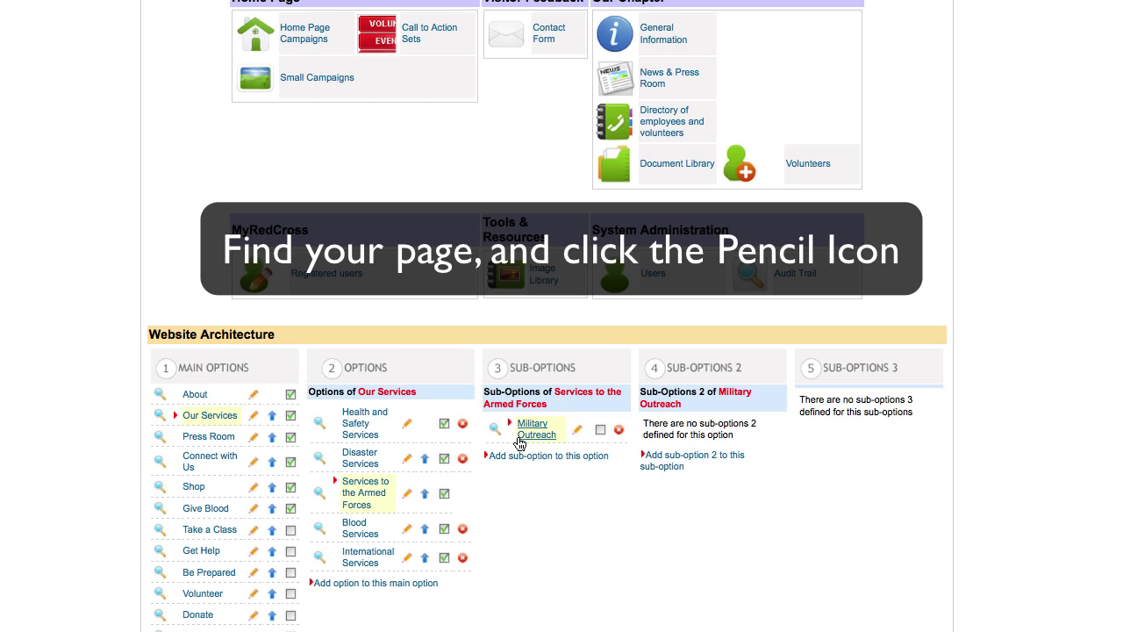
Step: Open Military Outreach's Update Sub-Option form and scroll to its bulleted Page Content
left_click(578, 431)
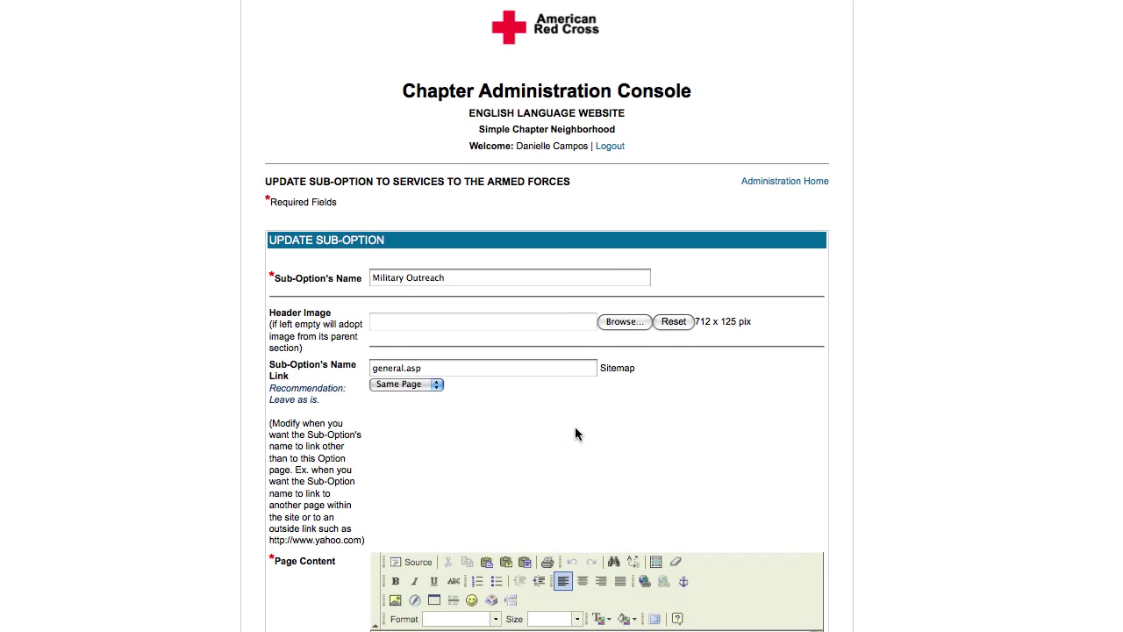
scroll(576, 428, "down", 5)
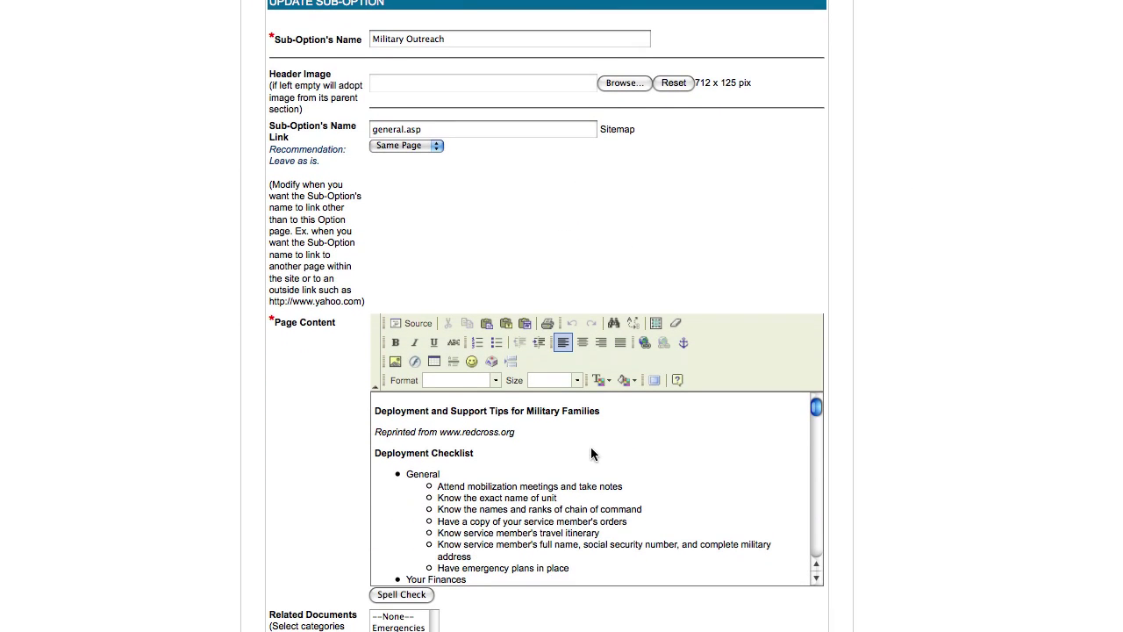
scroll(550, 497, "down", 3)
scroll(549, 499, "down", 6)
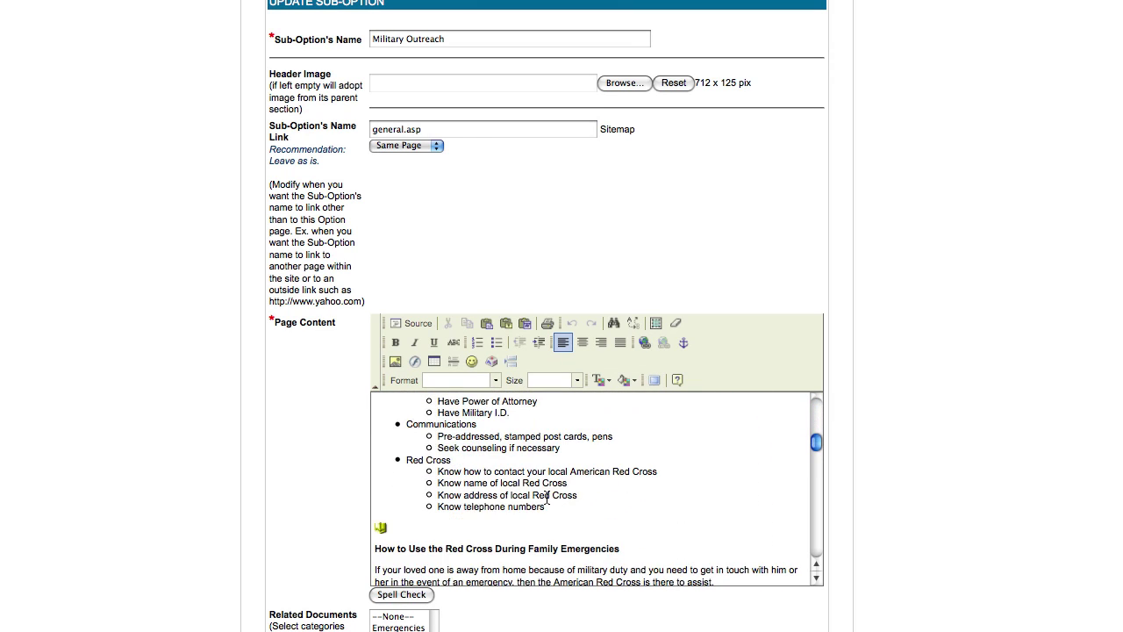
scroll(548, 497, "up", 10)
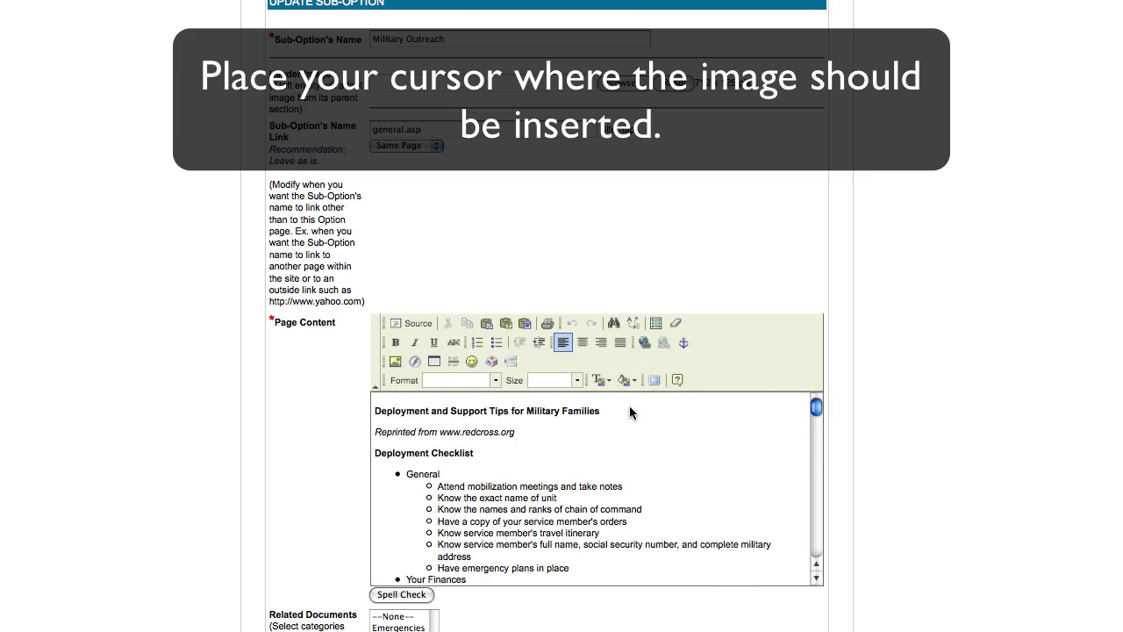
Step: Start an image insert right after the 'Deployment and Support Tips for Military Families' heading
left_click(626, 411)
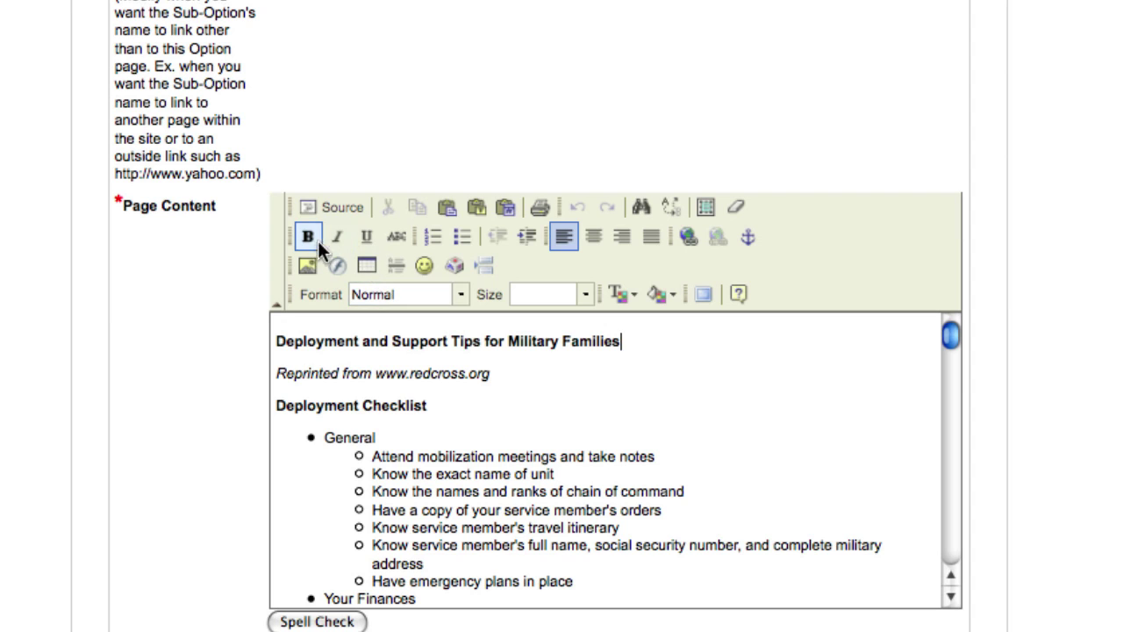
left_click(308, 266)
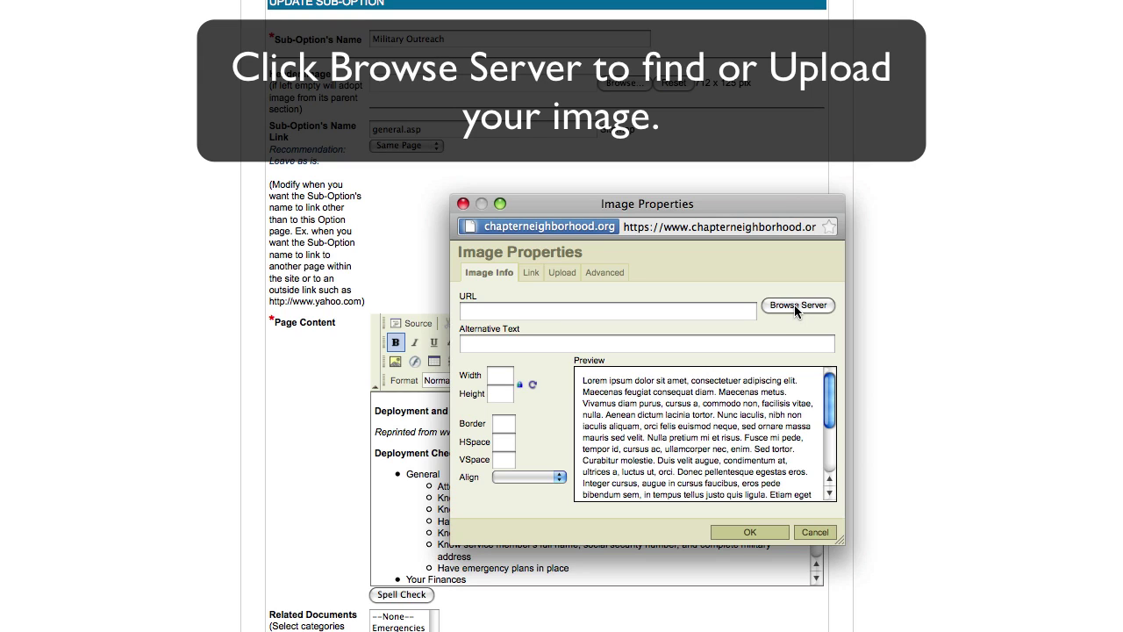
Step: Browse the server images and open the Simple Chapter Neighborhood folder
left_click(794, 305)
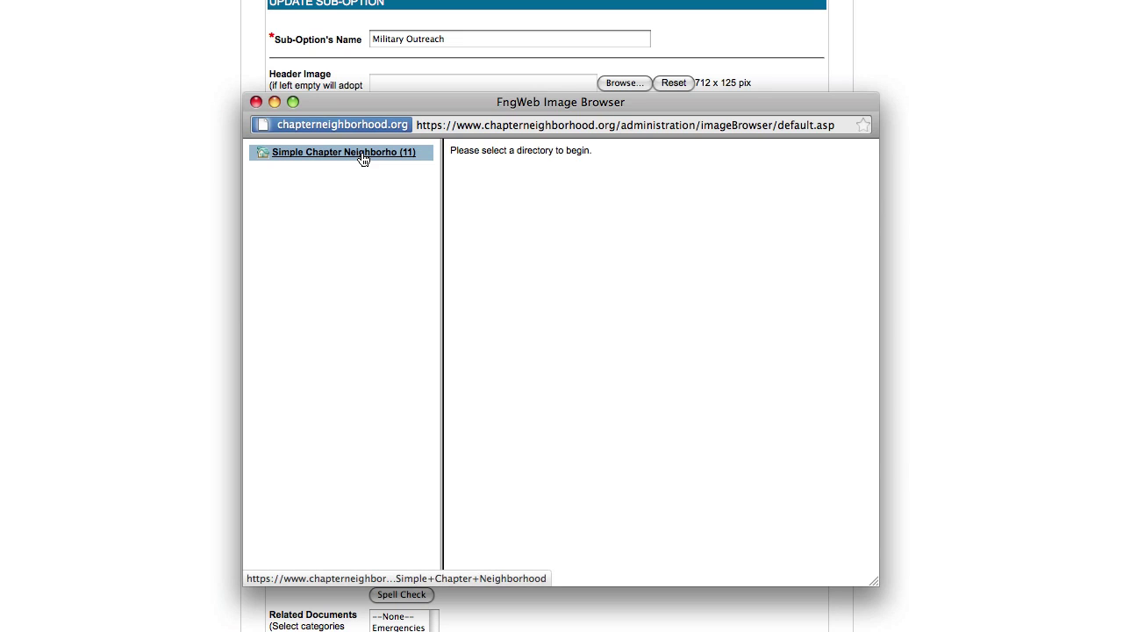
left_click(362, 156)
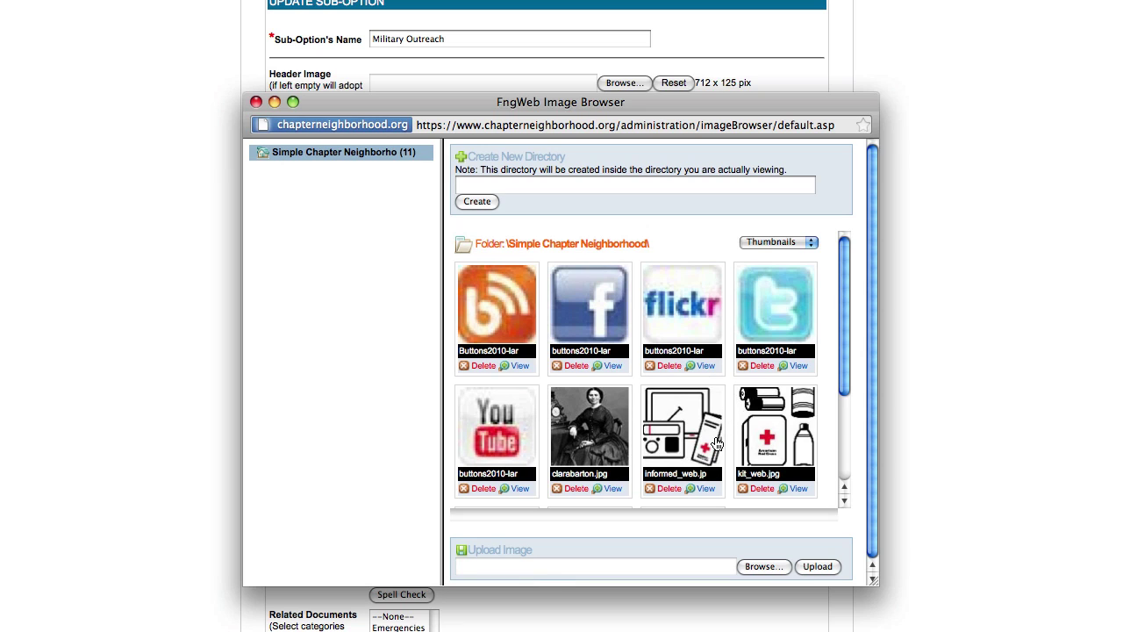
scroll(713, 439, "down", 5)
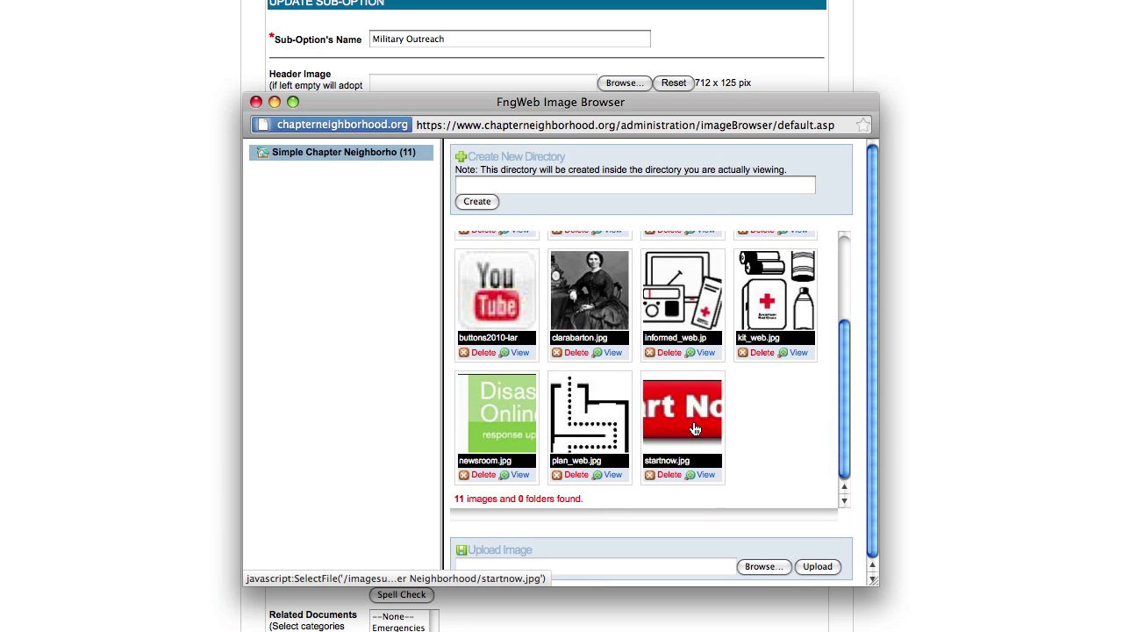
Step: Create a new image folder named 'demonstration' and open it
left_click(515, 184)
type("demonstration")
left_click(477, 201)
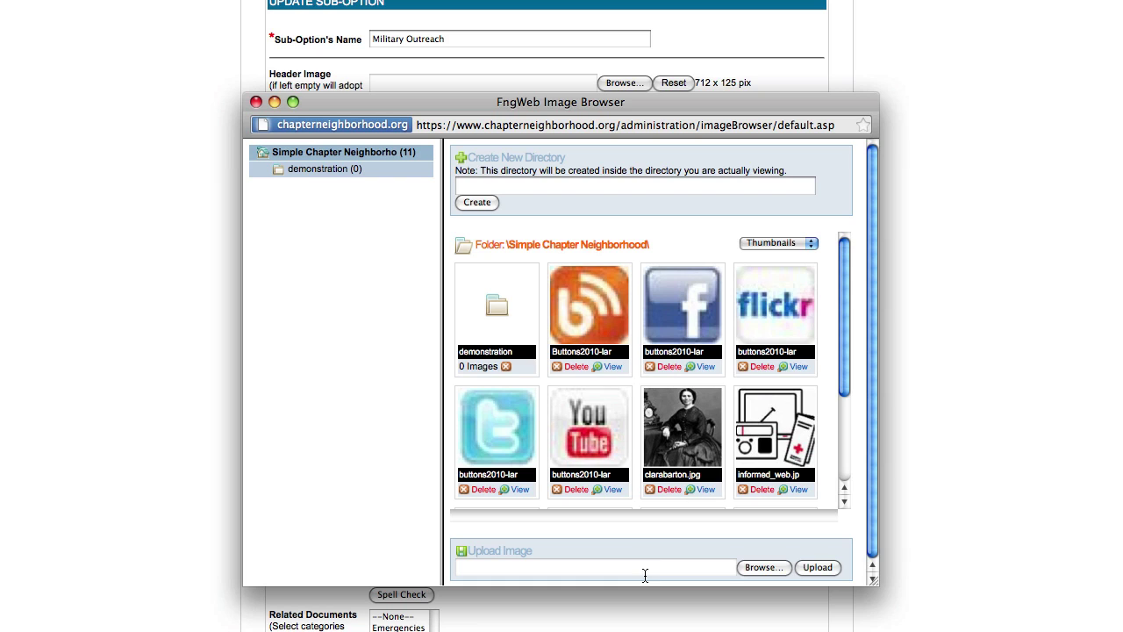
left_click(314, 170)
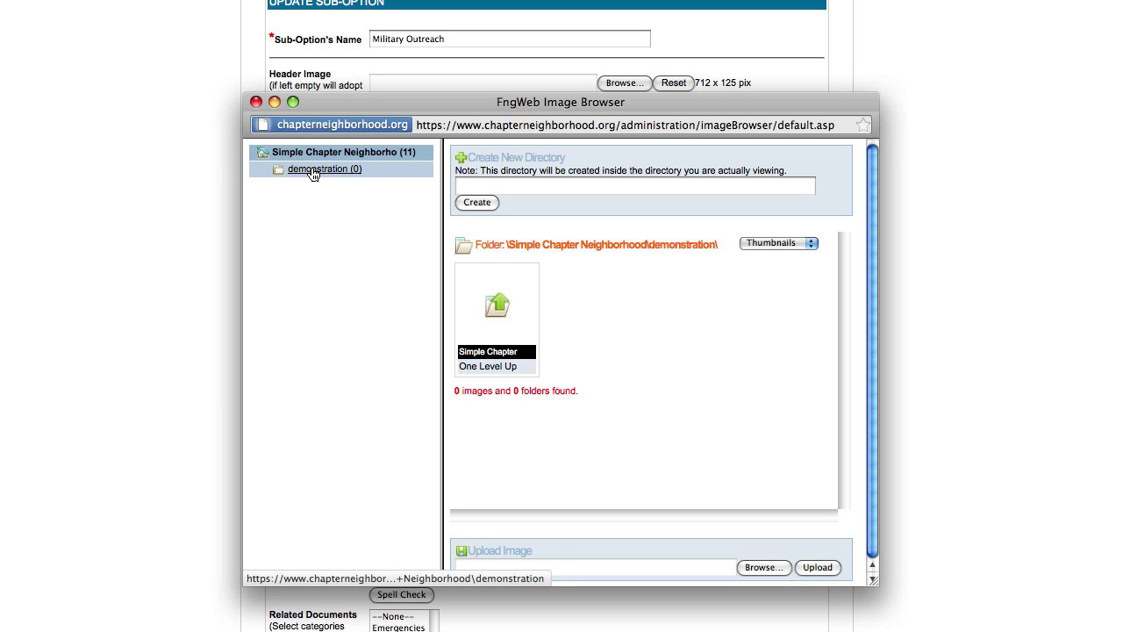
left_click(314, 171)
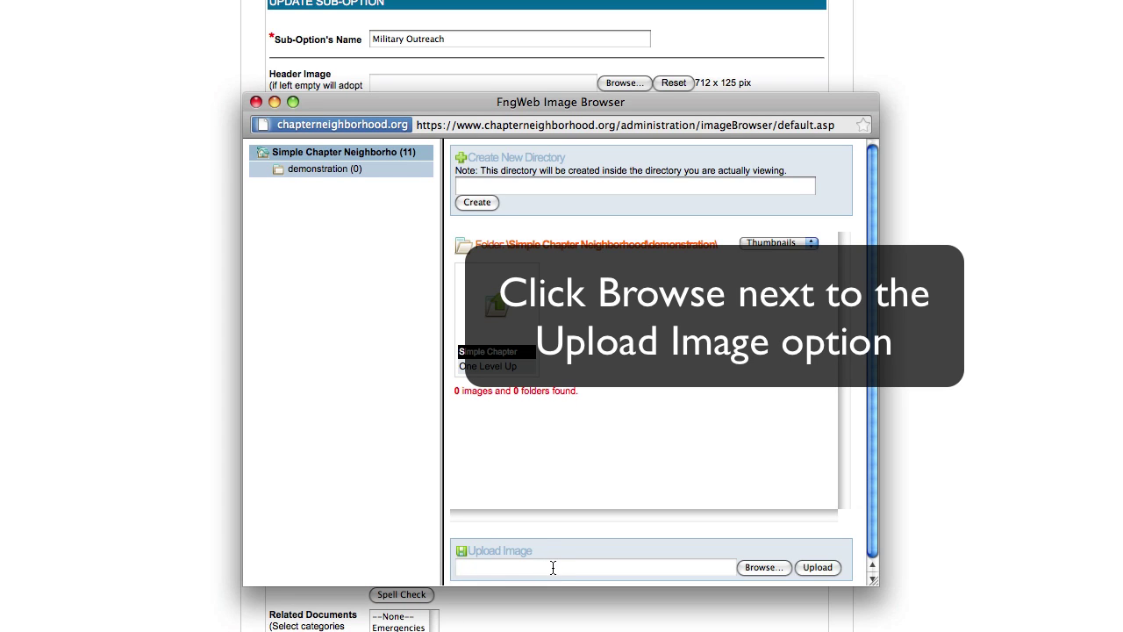
Step: Upload Service_to_Armed_Forces.JPG (350 x 233) from the Desktop, then return to the gallery
left_click(765, 567)
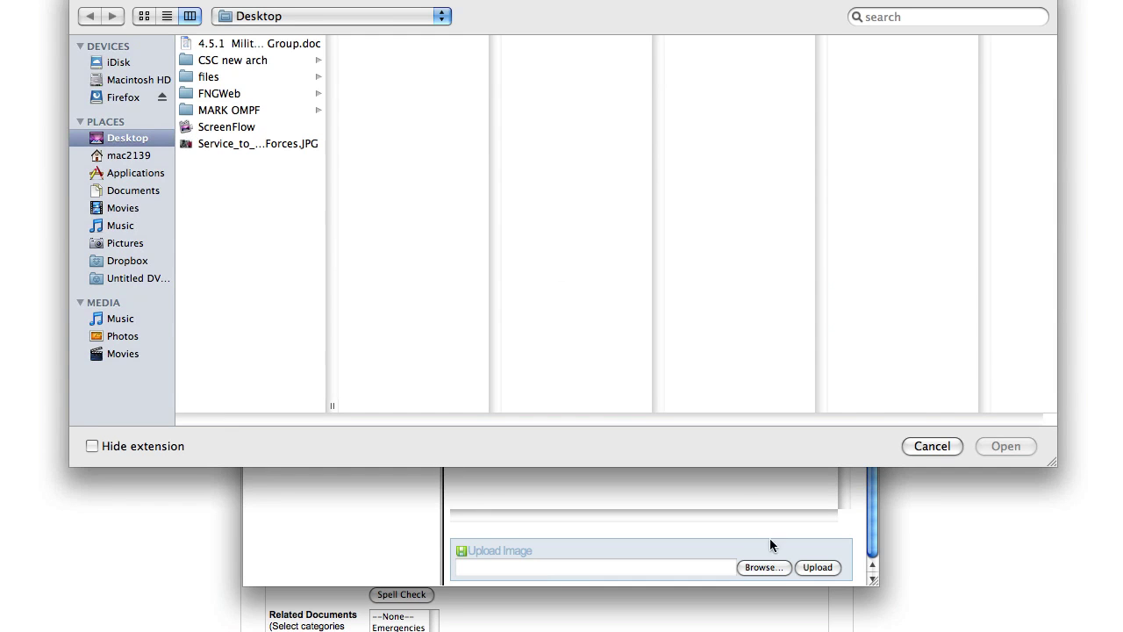
left_click(267, 145)
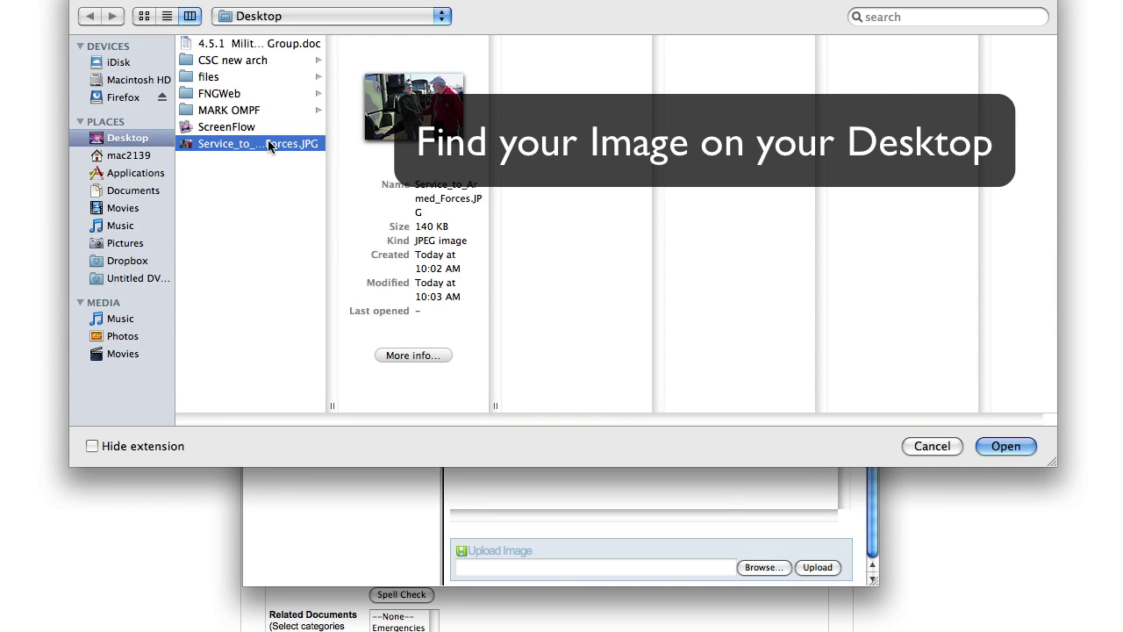
double_click(267, 144)
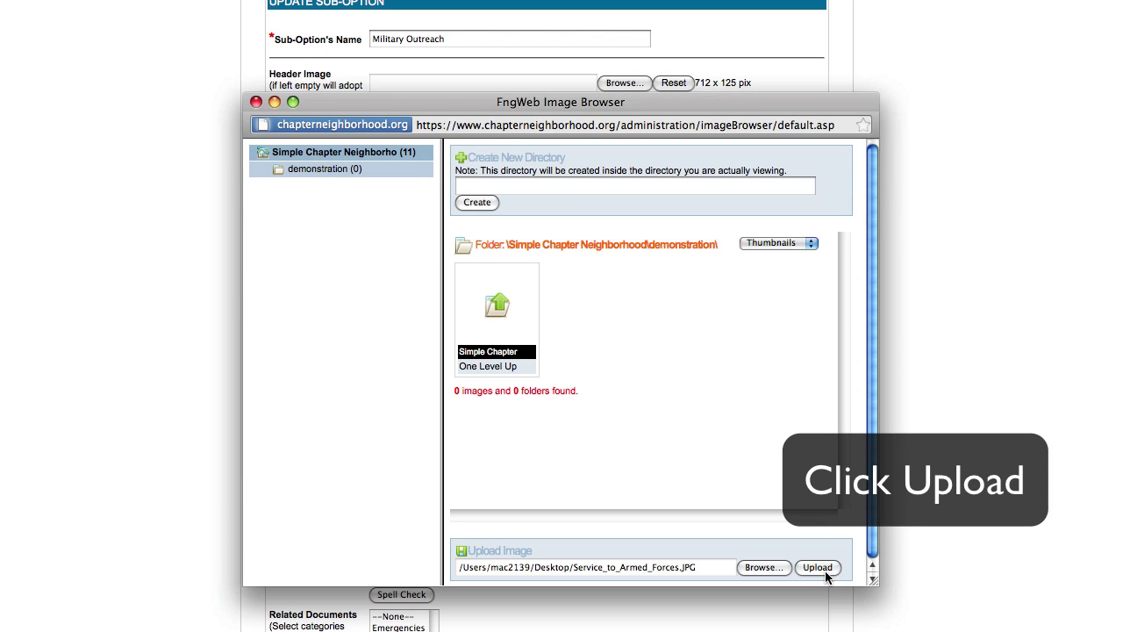
left_click(823, 568)
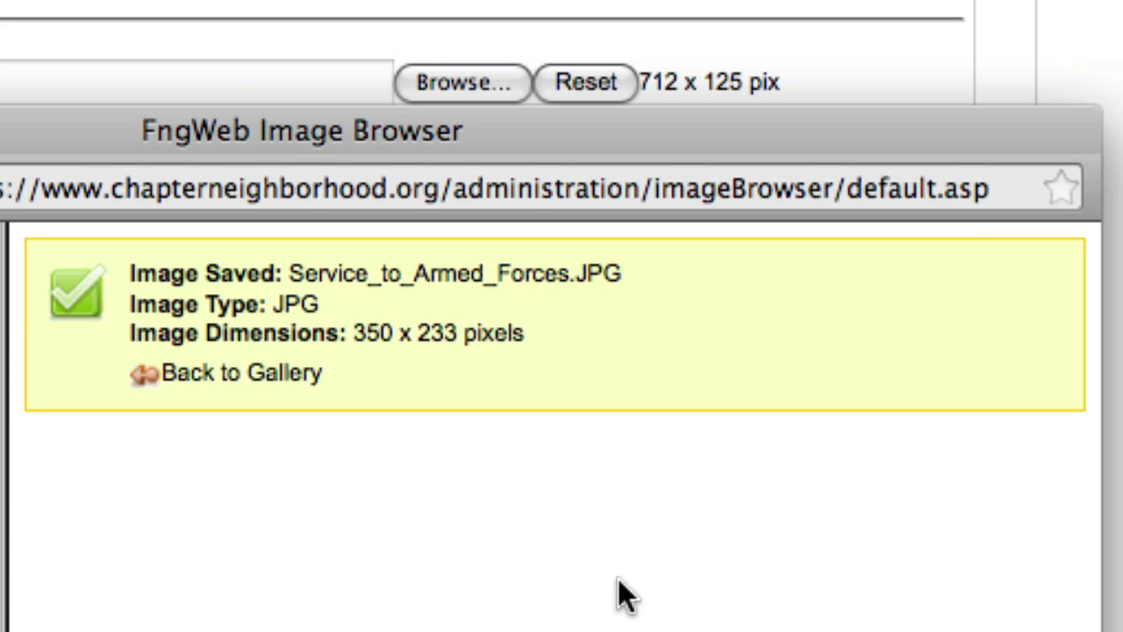
left_click(282, 377)
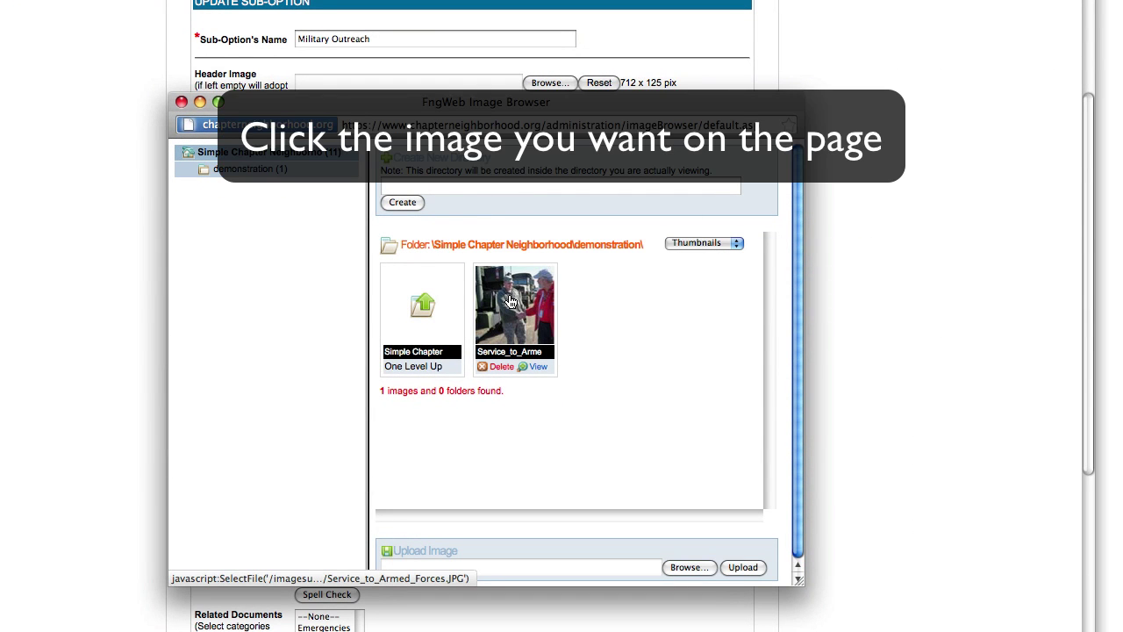
Step: Select the uploaded Armed Forces photo and set its border to 0
left_click(511, 302)
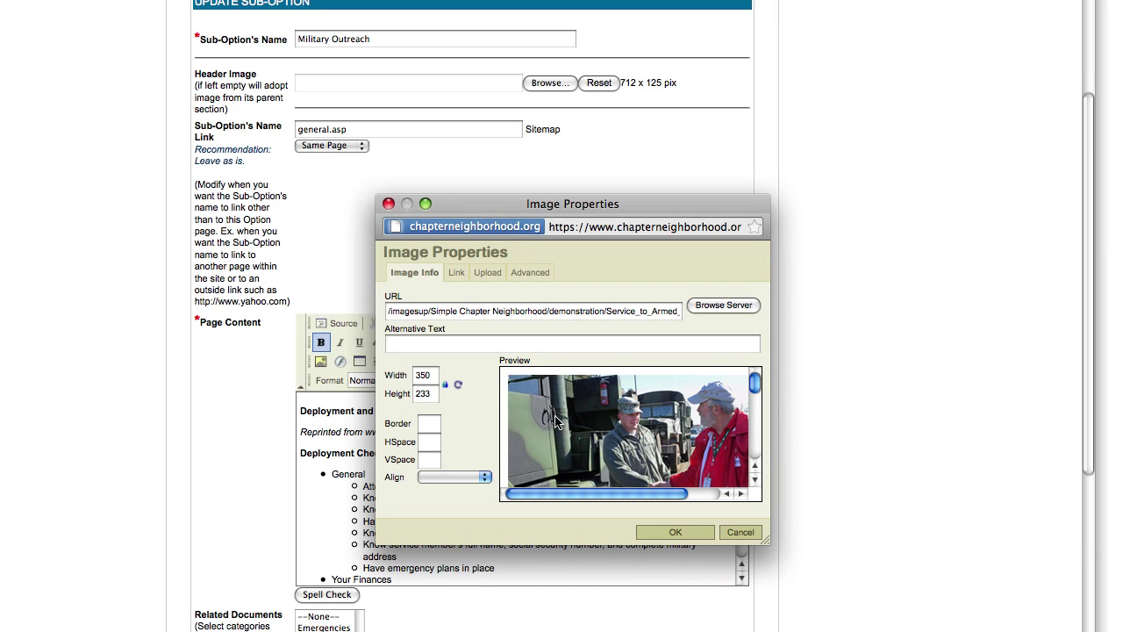
left_click(429, 422)
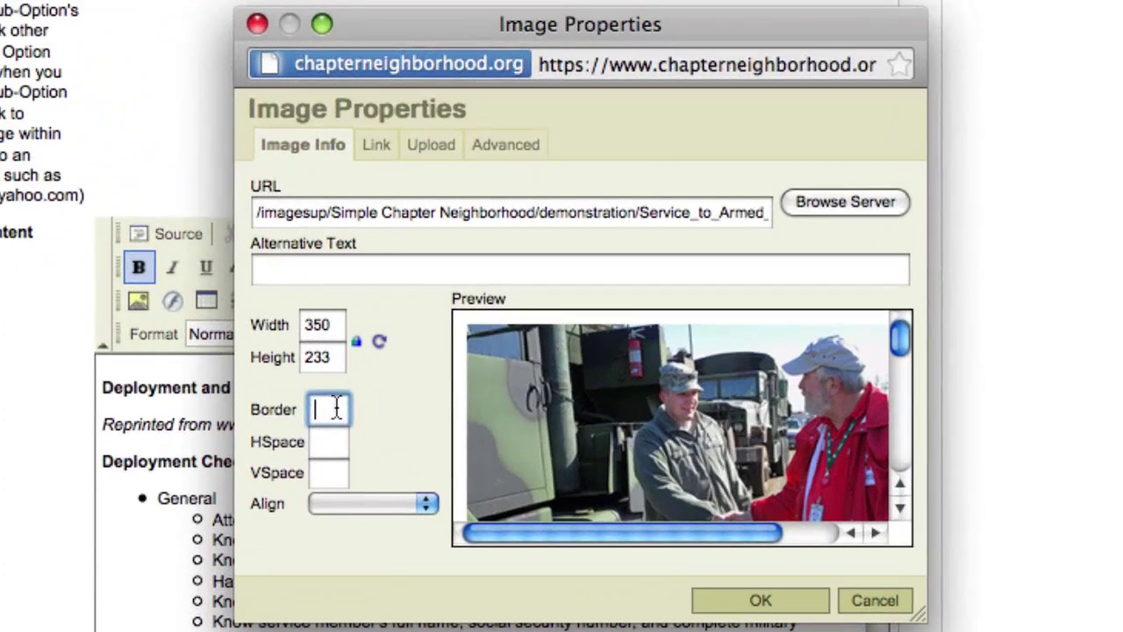
type("0")
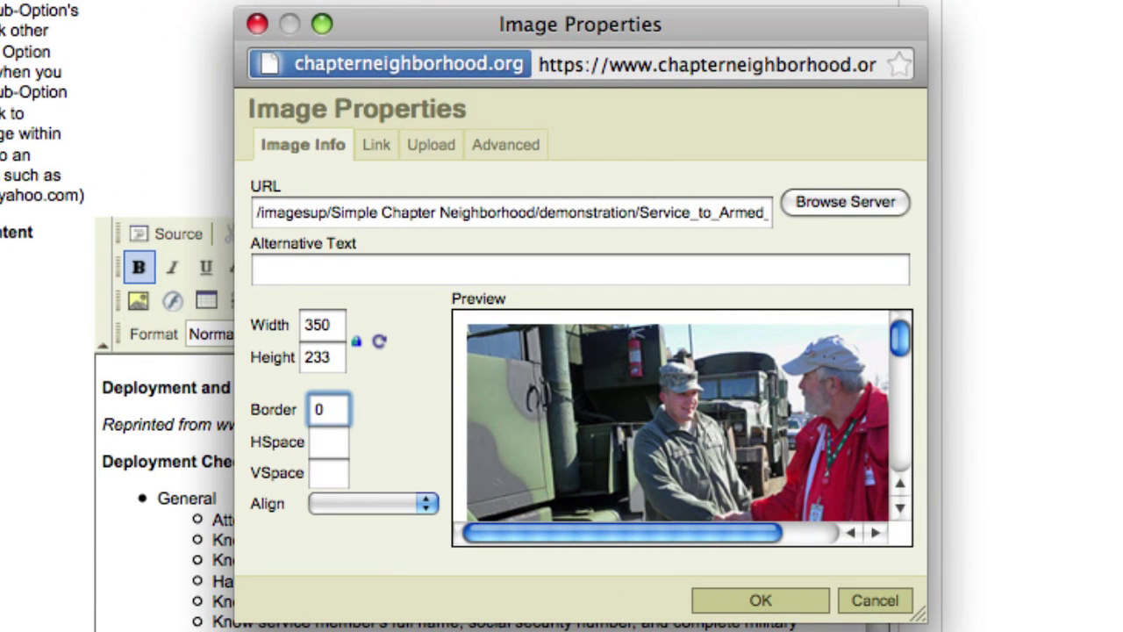
key("BackSpace")
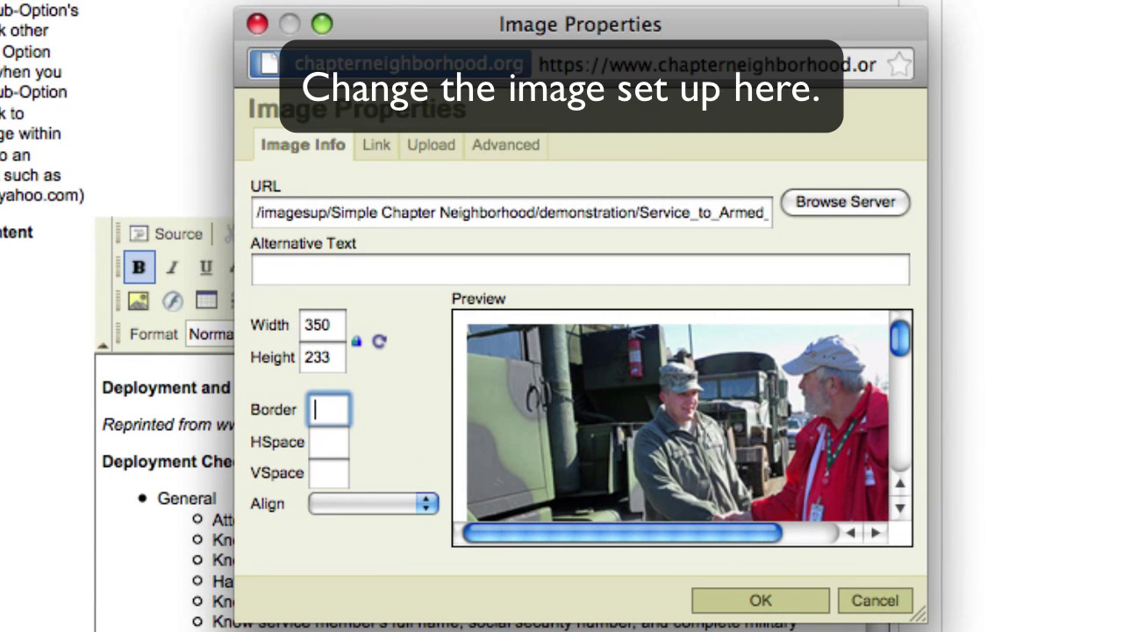
type("5")
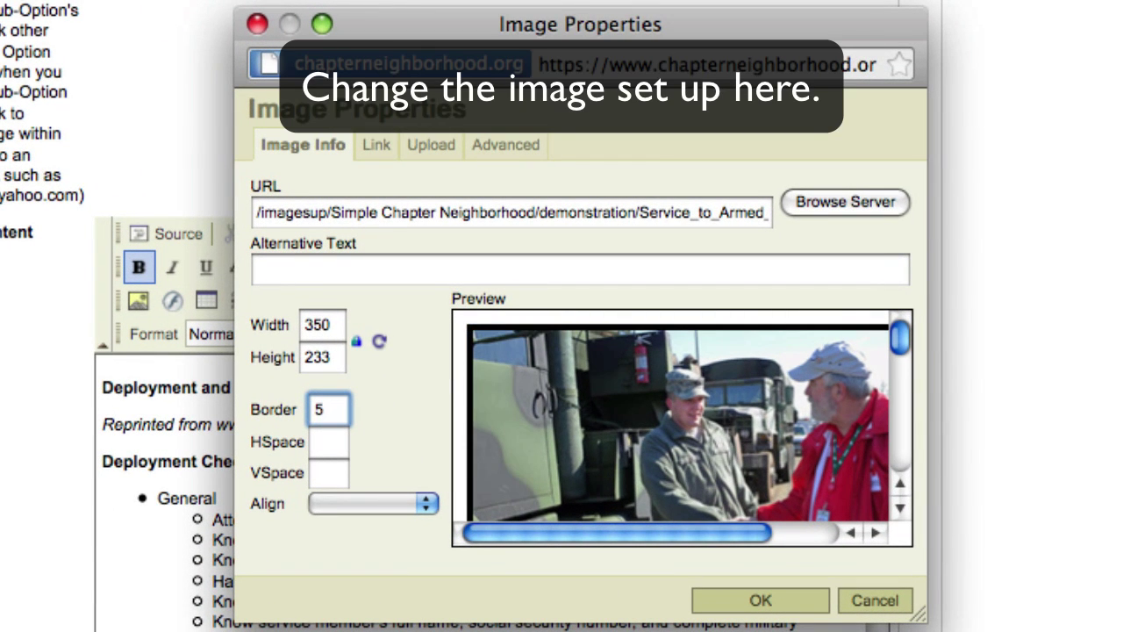
key("BackSpace")
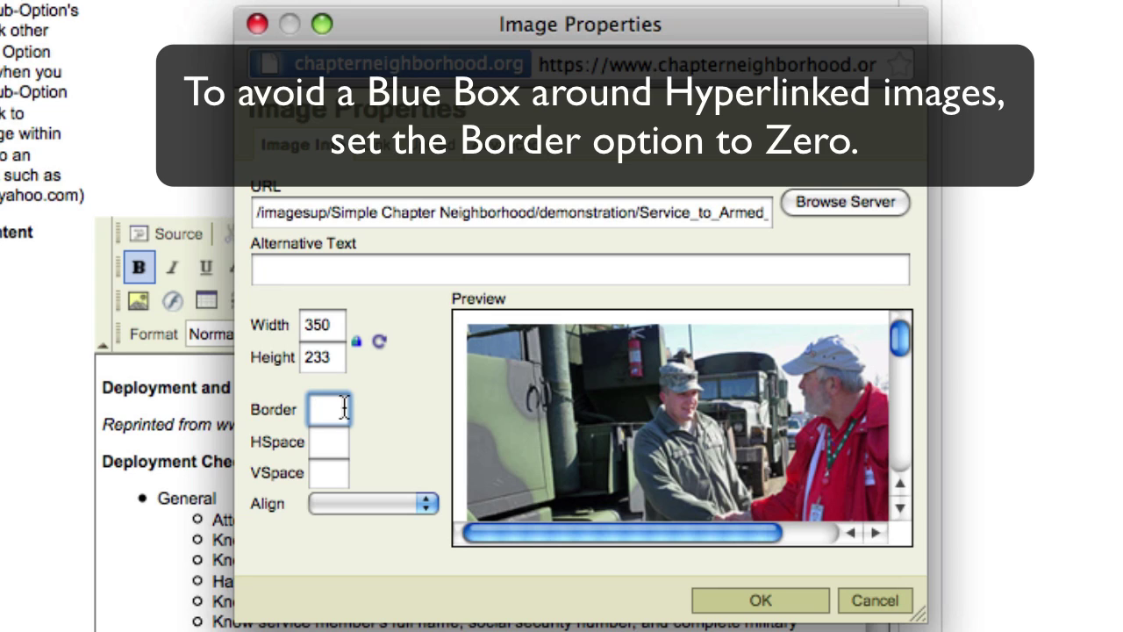
type("0")
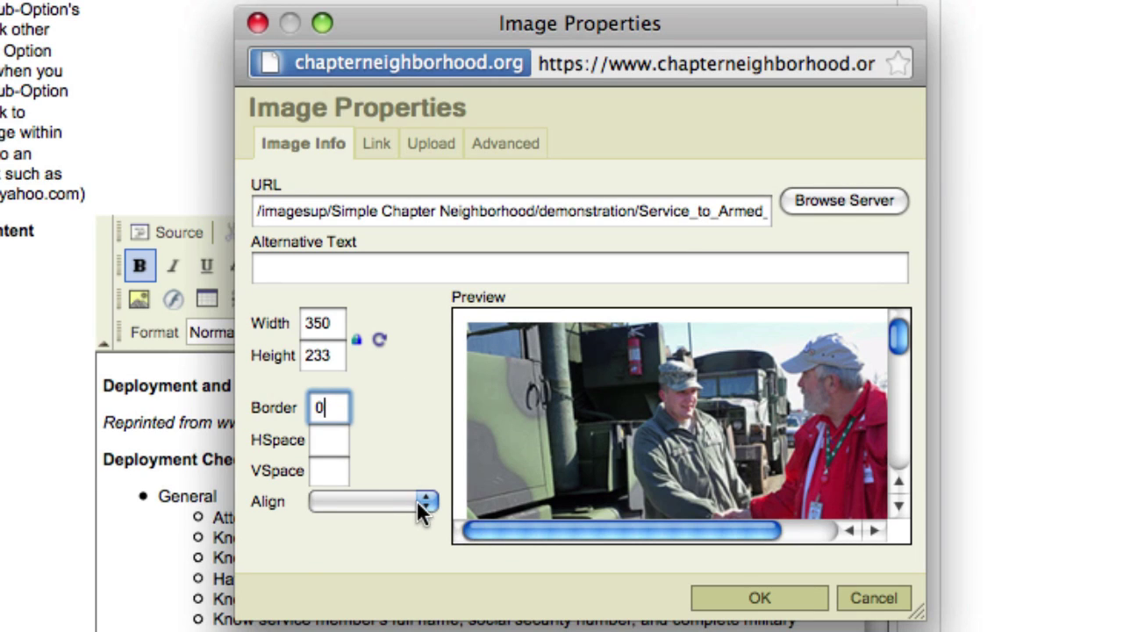
Step: Align the photo Right with HSpace 5 and VSpace 5
left_click(417, 501)
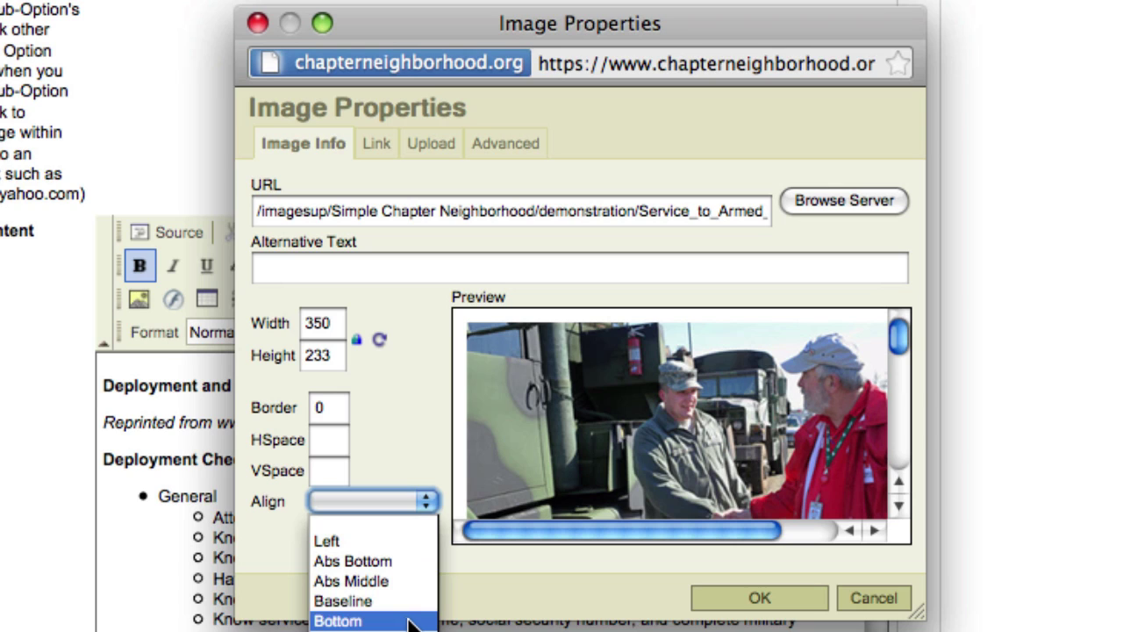
left_click(369, 628)
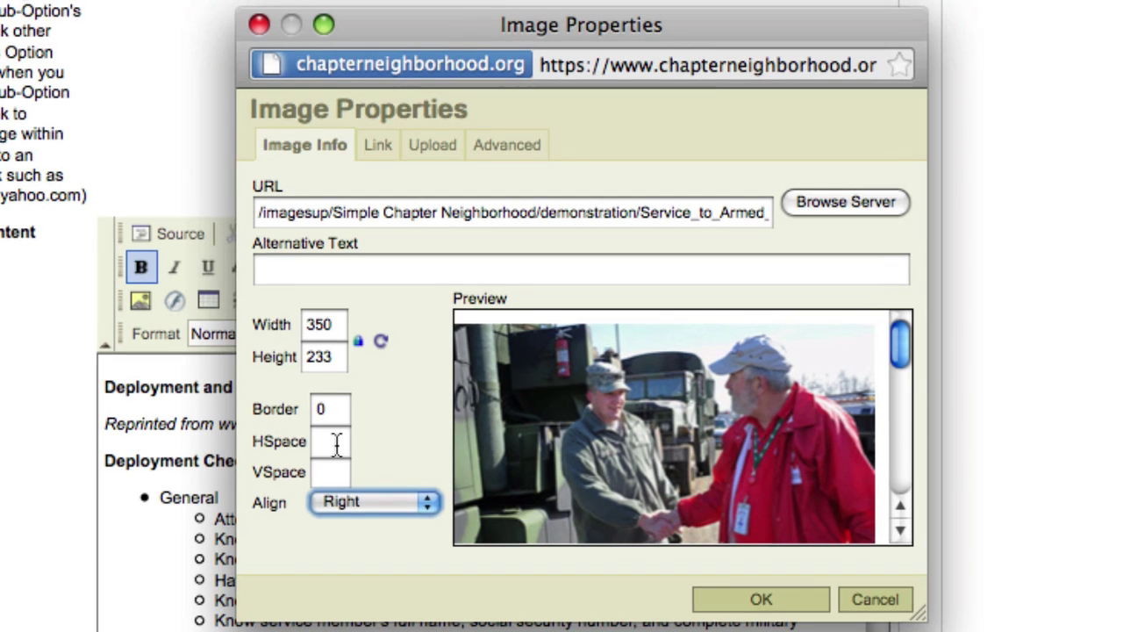
left_click(336, 446)
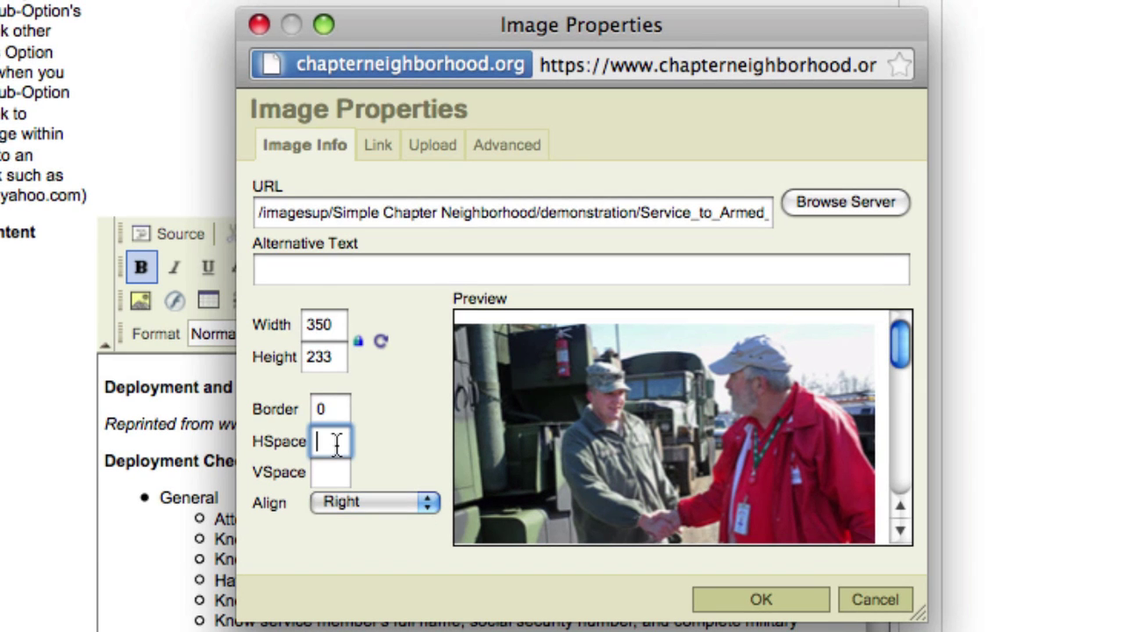
type("5")
key("Tab")
type("5")
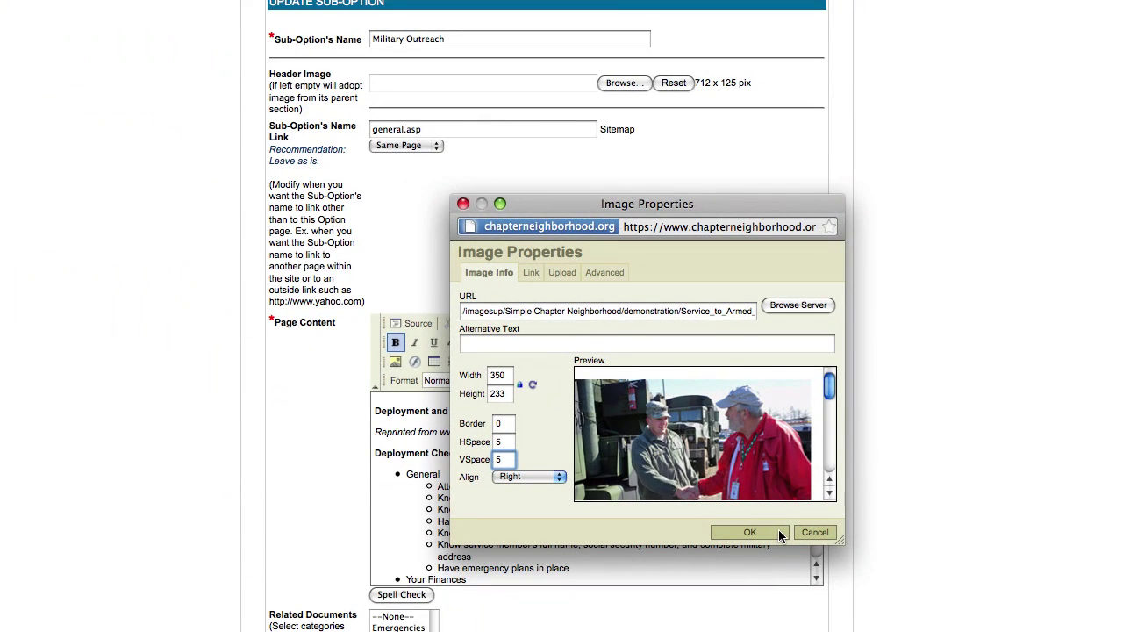
Step: Insert the photo, save Military Outreach with Update Sub-Option, and preview the live page
left_click(773, 602)
scroll(675, 513, "down", 3)
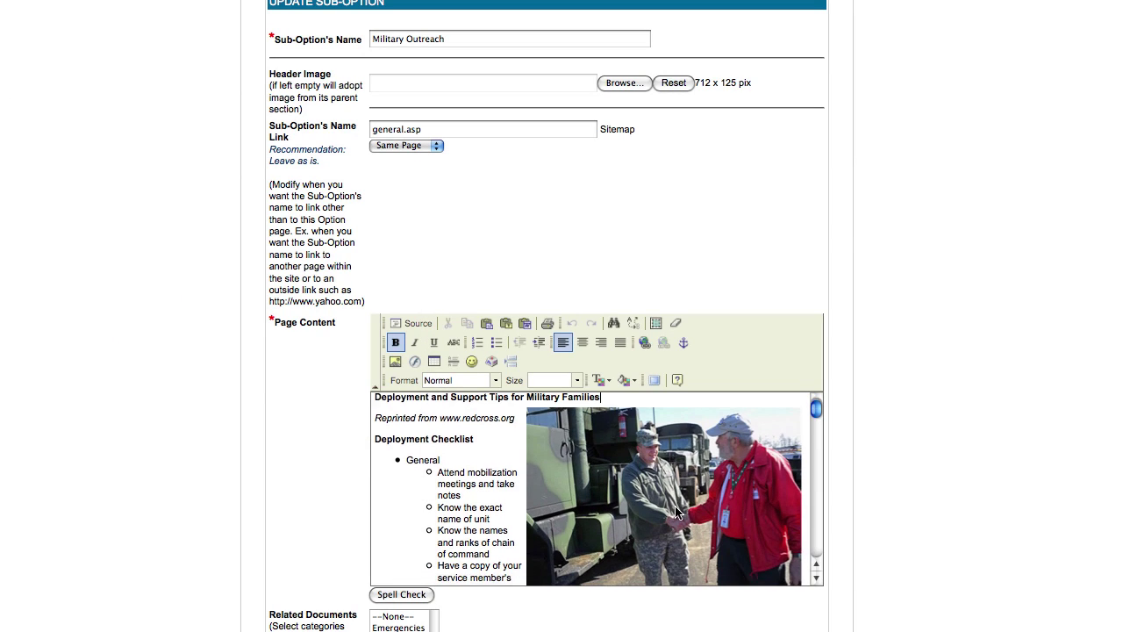
scroll(675, 513, "down", 15)
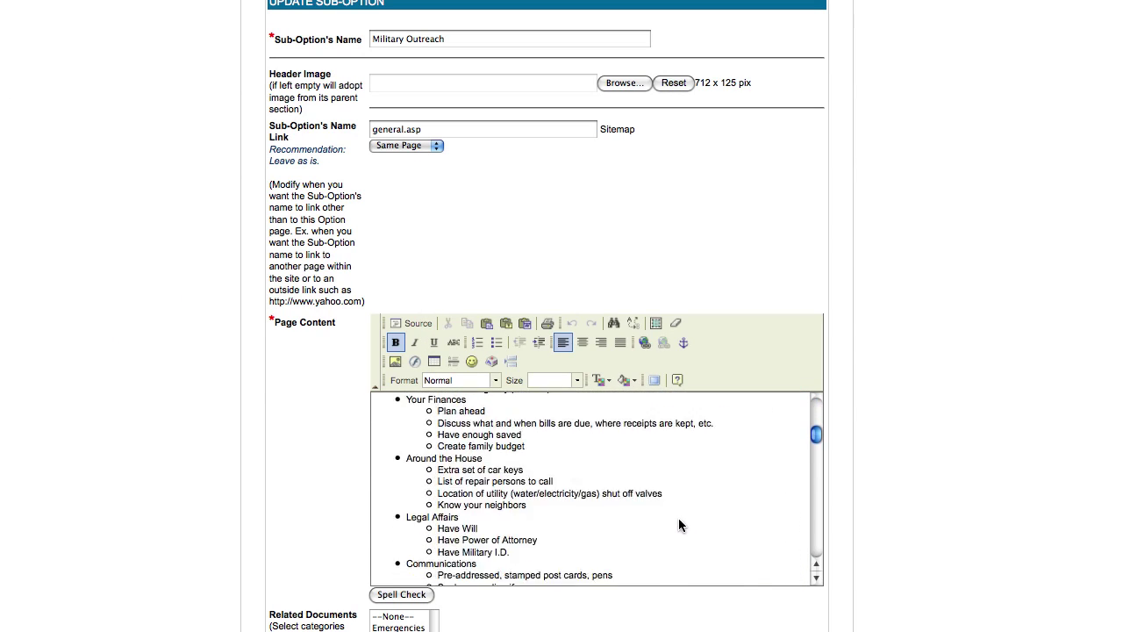
scroll(697, 554, "down", 10)
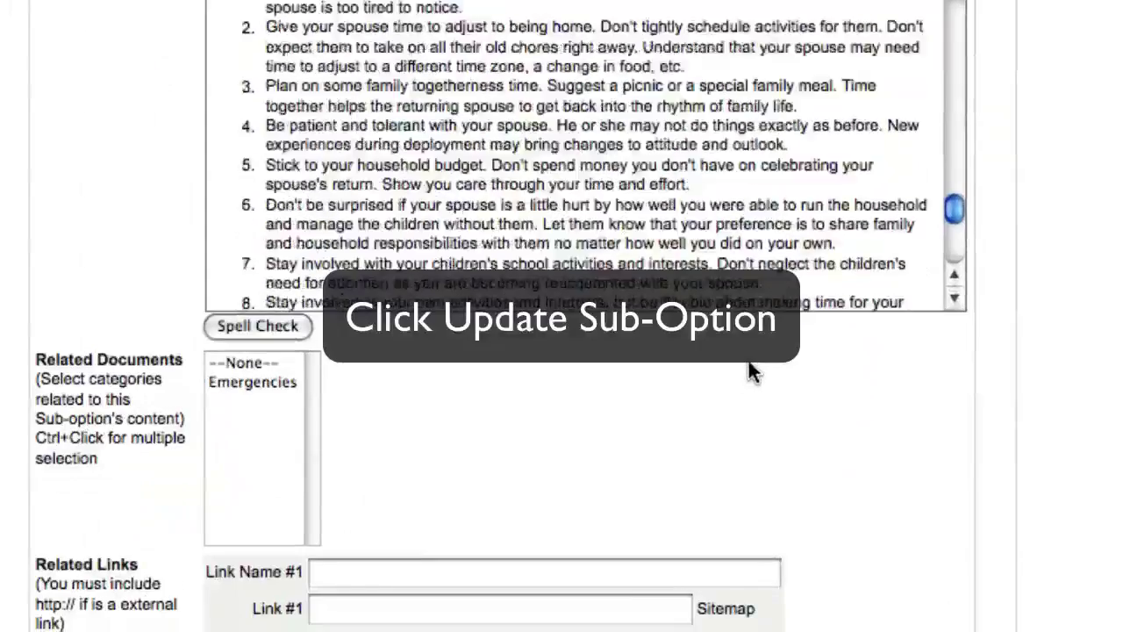
scroll(747, 386, "down", 6)
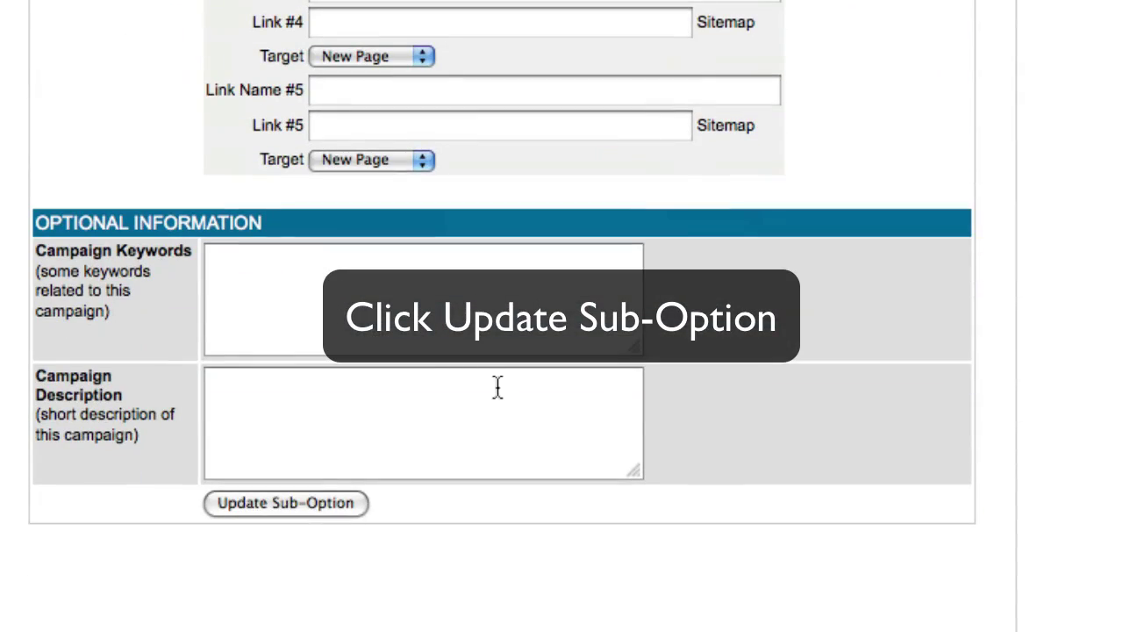
left_click(278, 502)
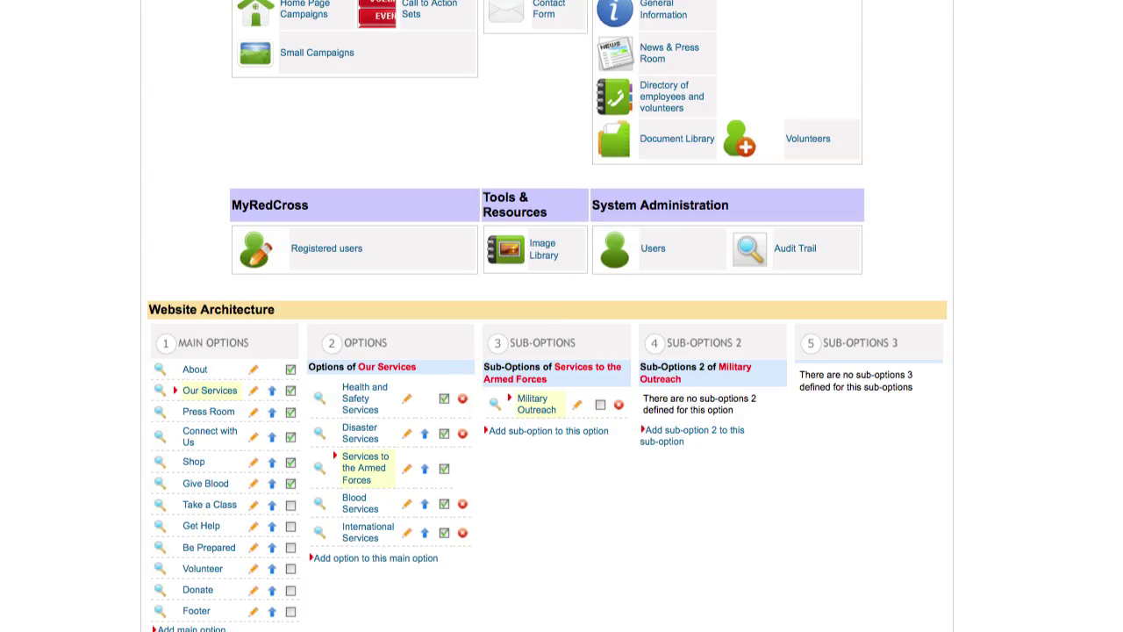
left_click(495, 406)
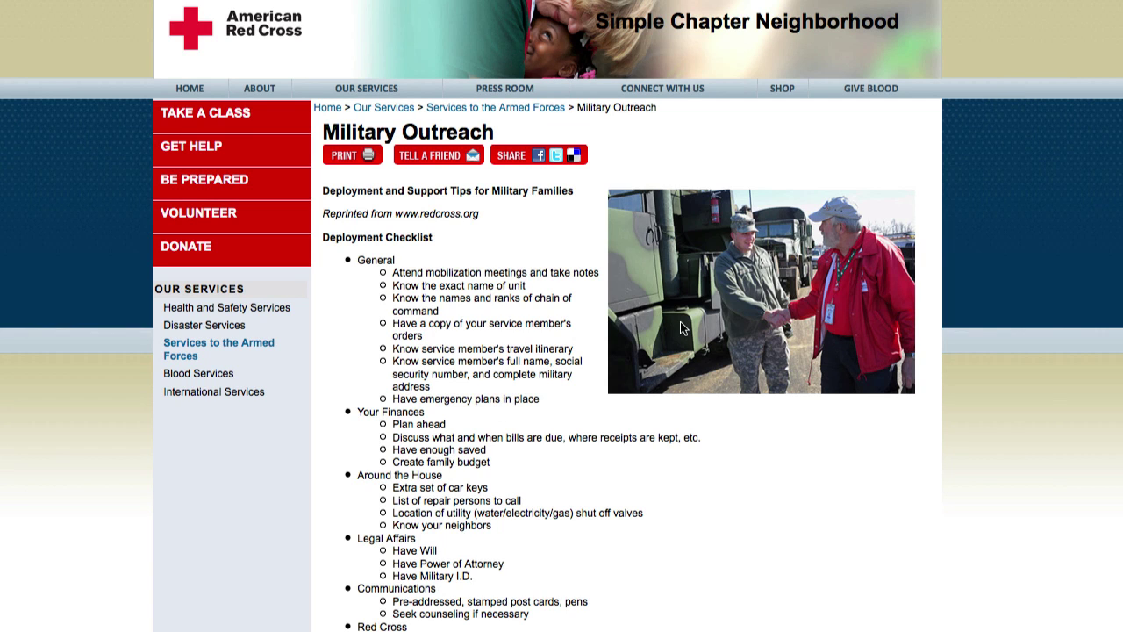
Step: Scroll through the live Military Outreach page to review the right-aligned photo
scroll(751, 398, "down", 2)
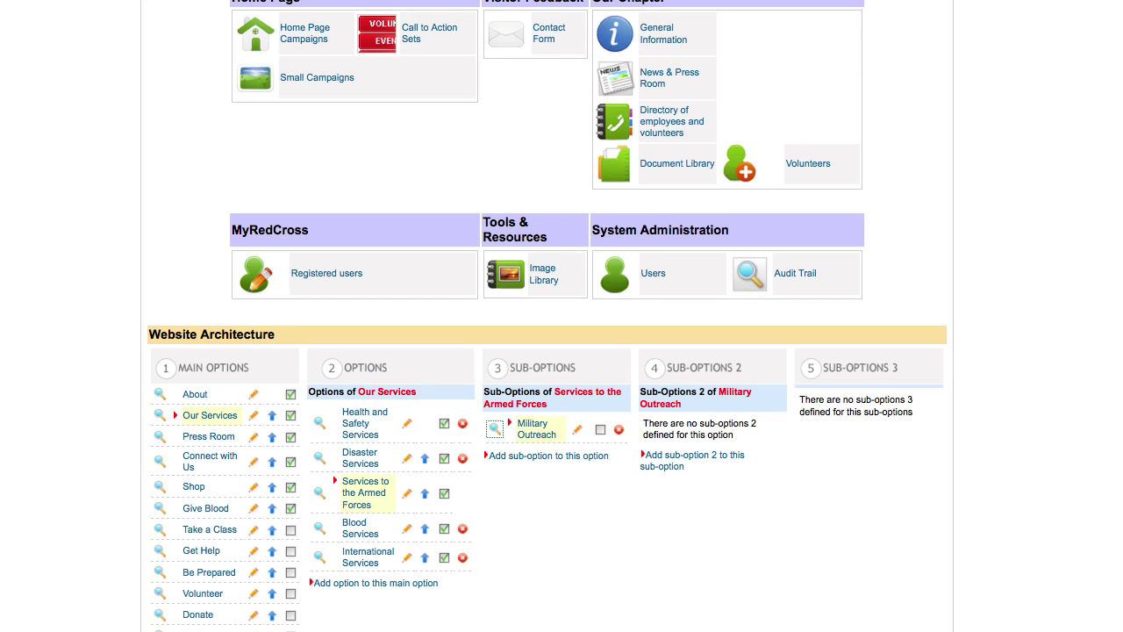
left_click(578, 432)
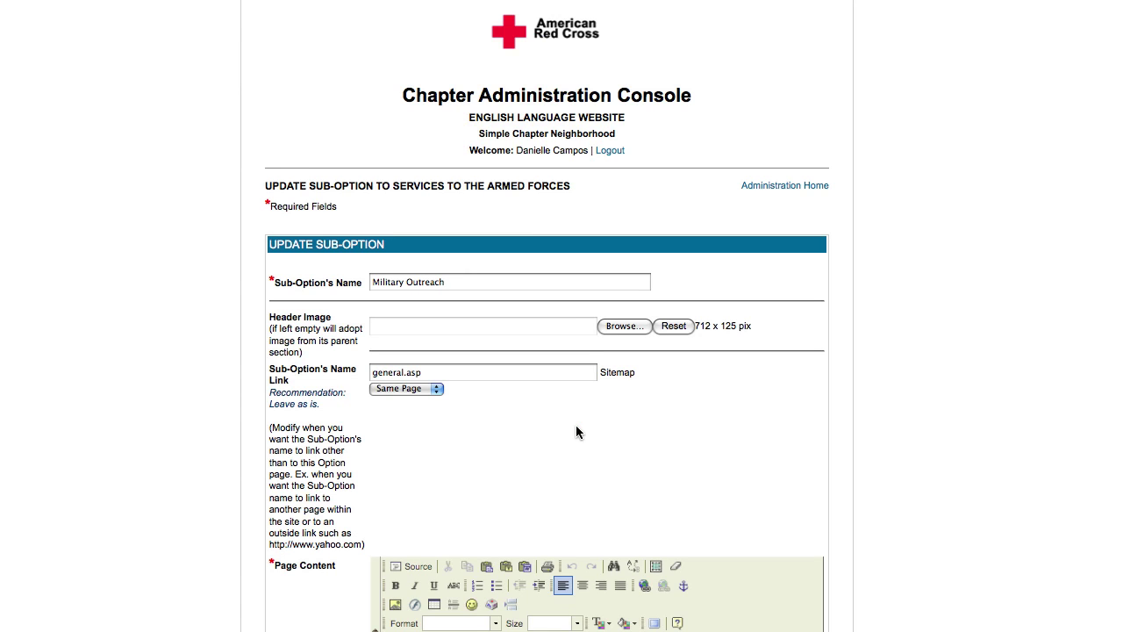
scroll(575, 425, "down", 1)
scroll(576, 432, "down", 5)
scroll(527, 436, "down", 2)
scroll(527, 436, "up", 2)
scroll(527, 437, "up", 1)
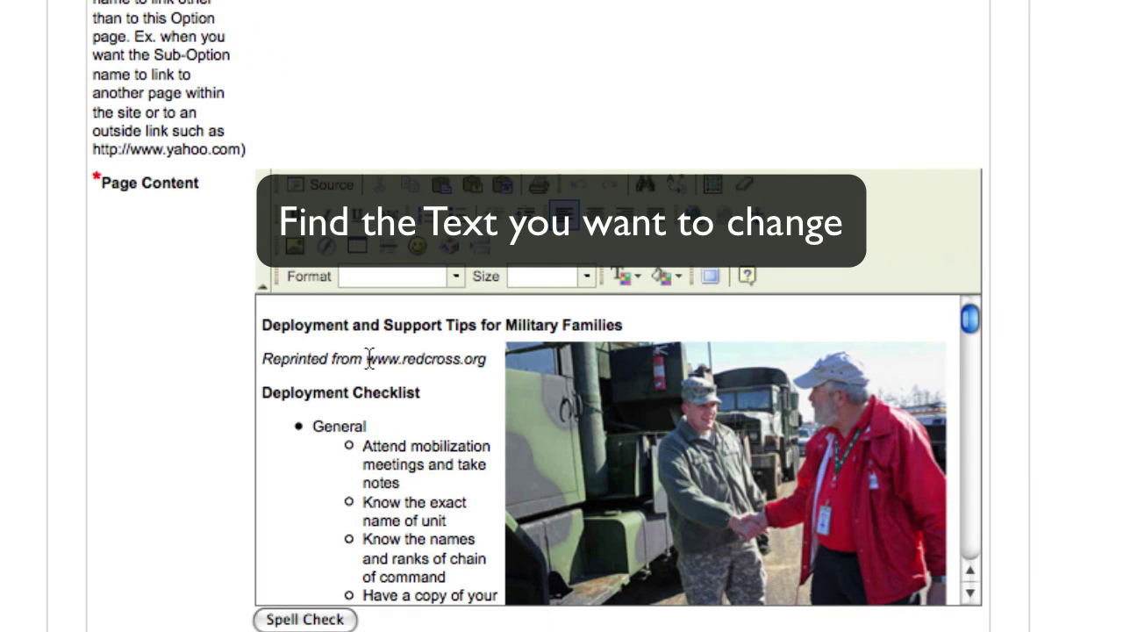
left_click_drag(367, 360, 490, 356)
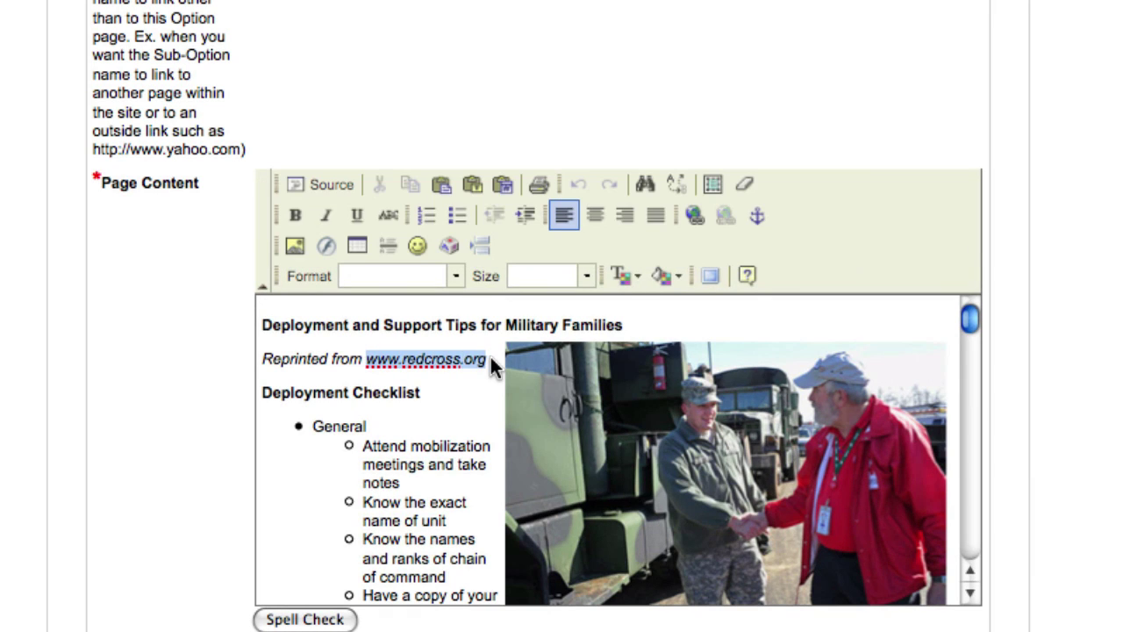
left_click(692, 217)
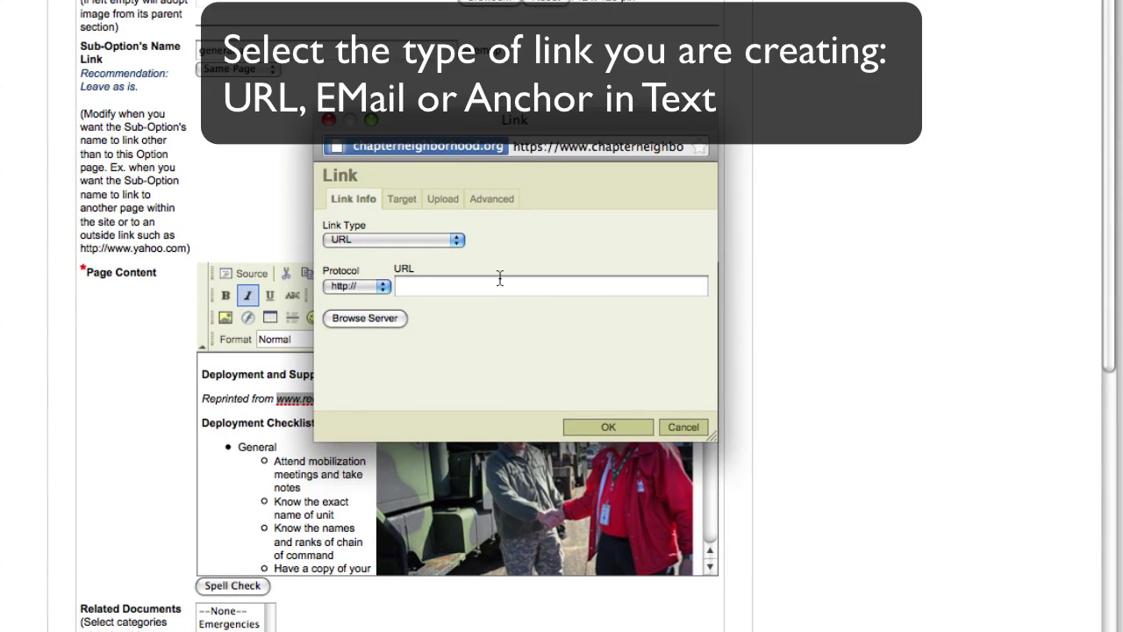
left_click(422, 242)
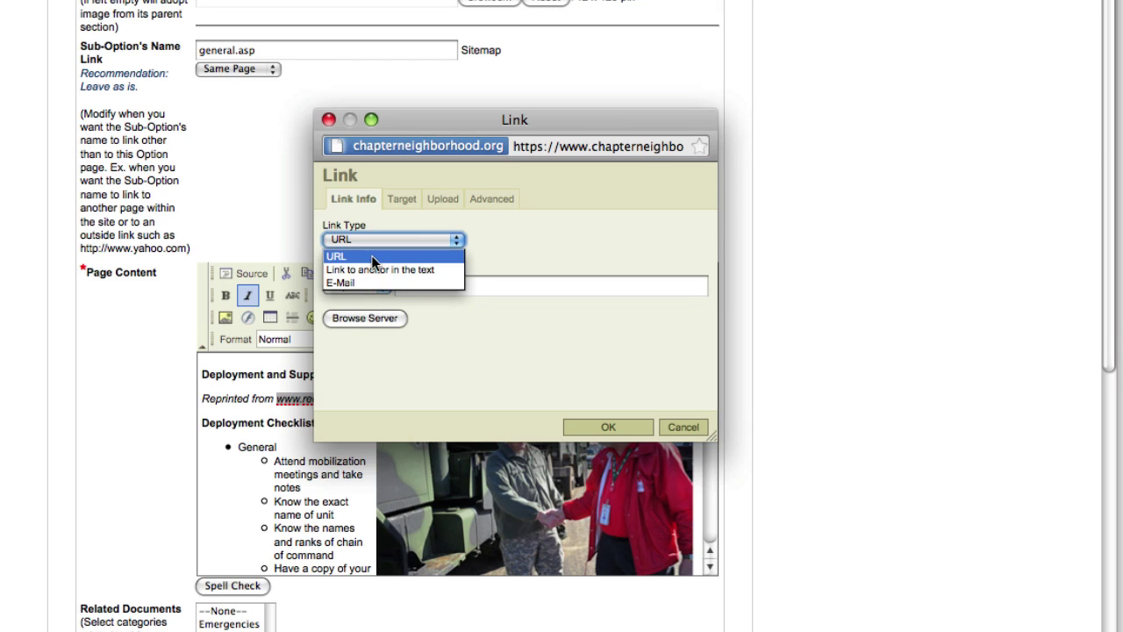
left_click(371, 255)
left_click(425, 289)
type("ww")
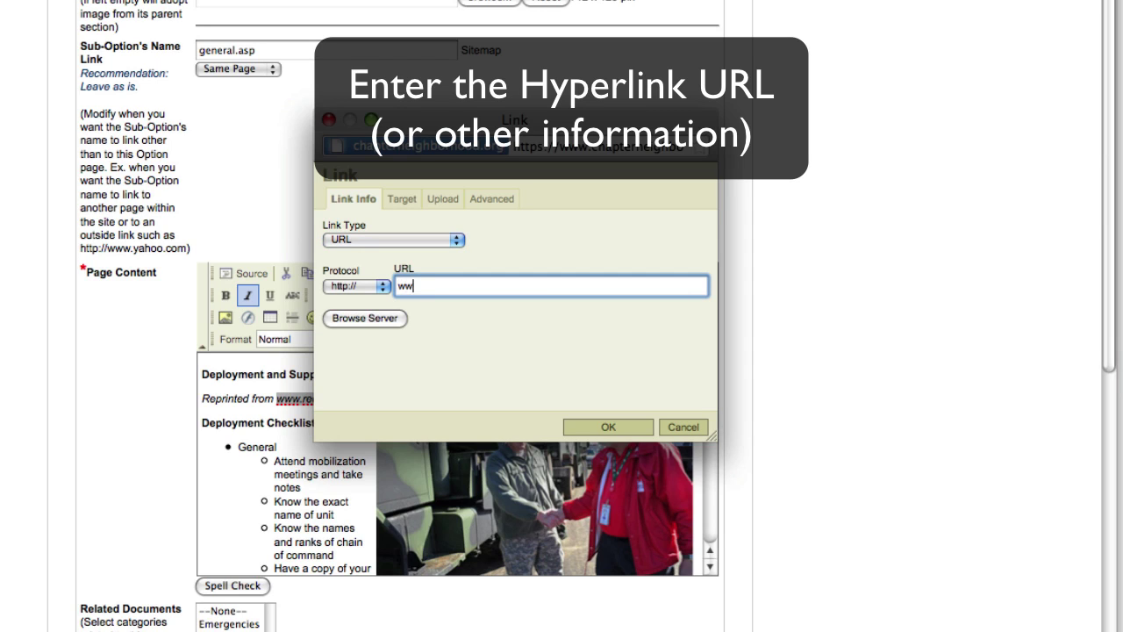
type("w.redcross.org")
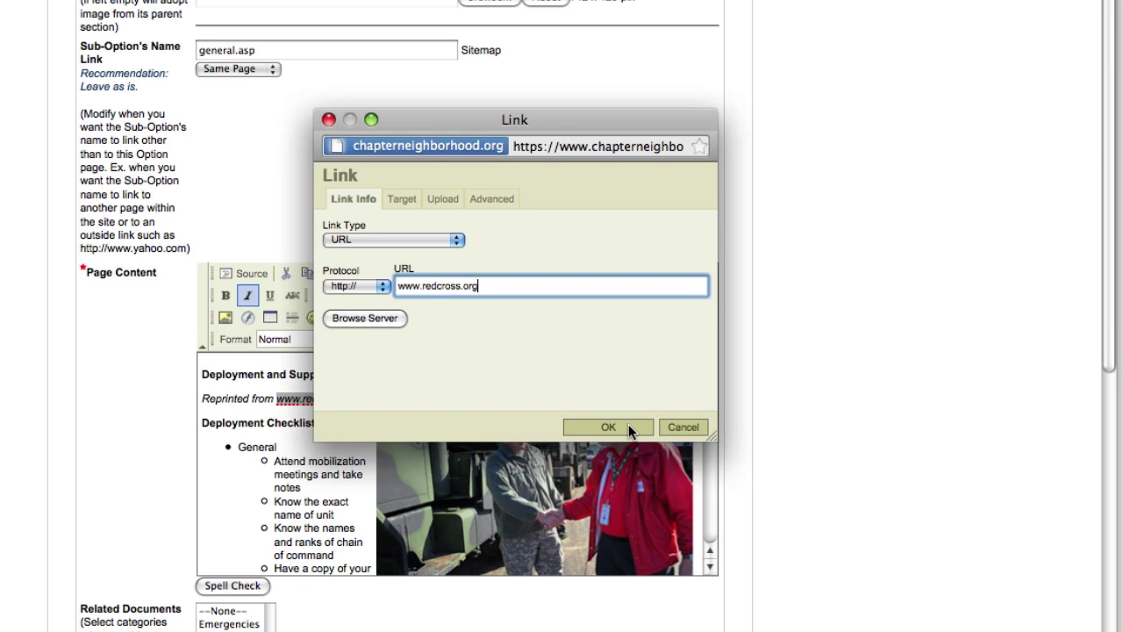
left_click(628, 424)
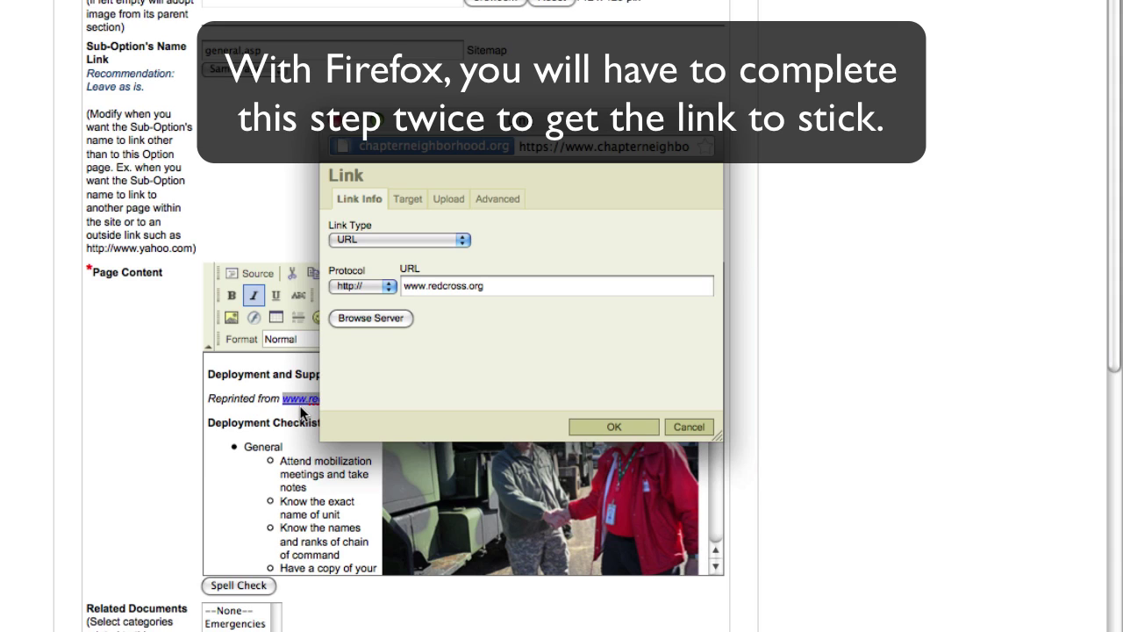
left_click(679, 426)
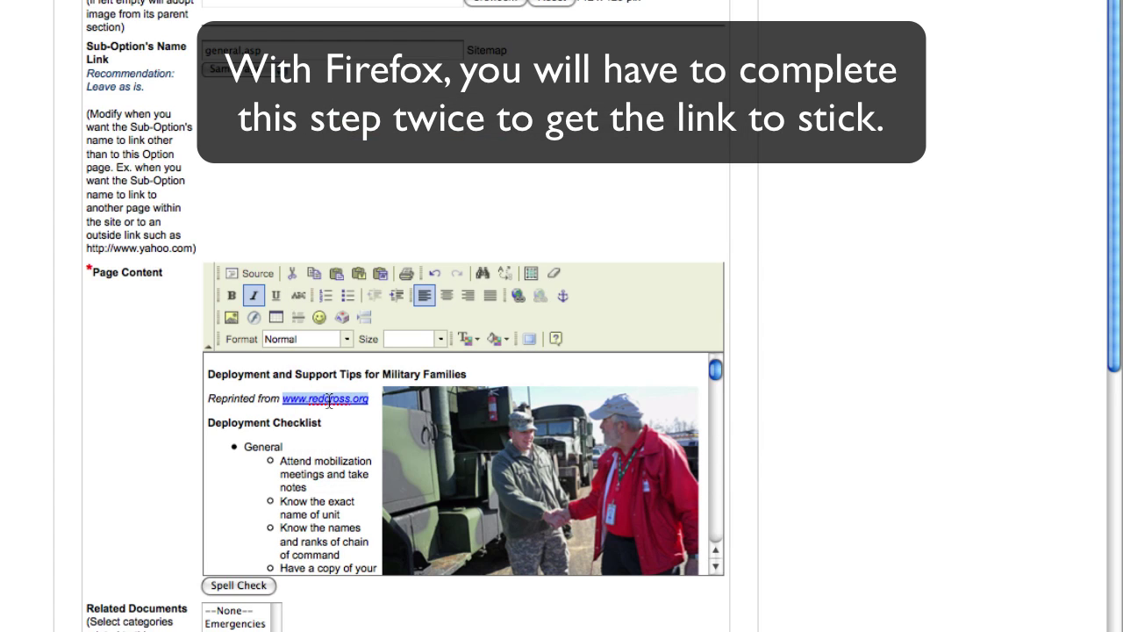
left_click(518, 296)
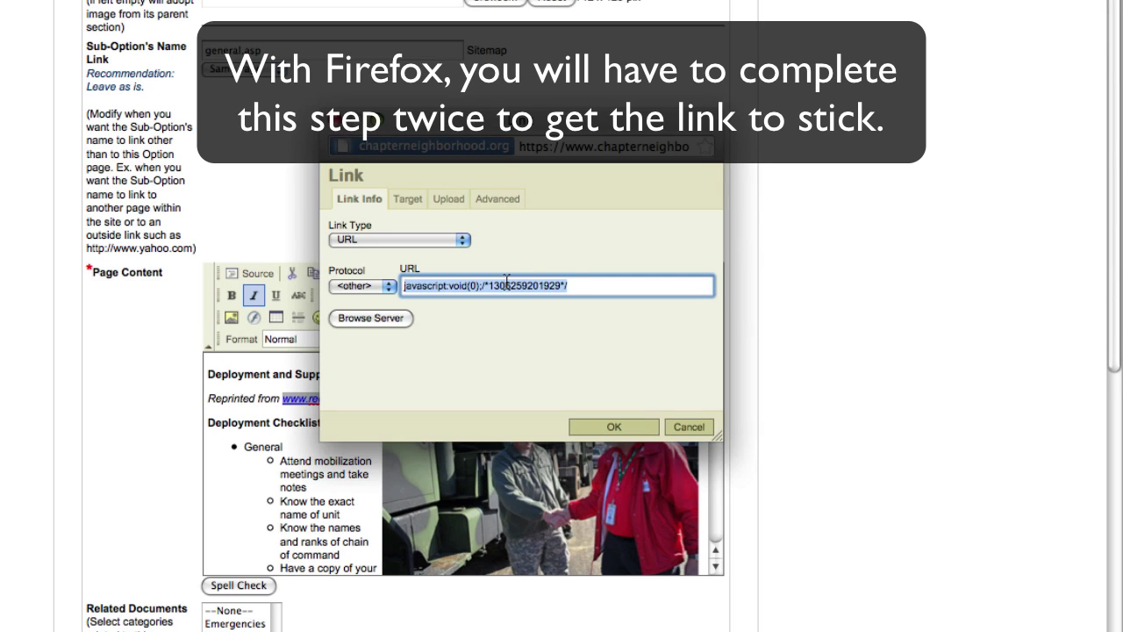
type("www.")
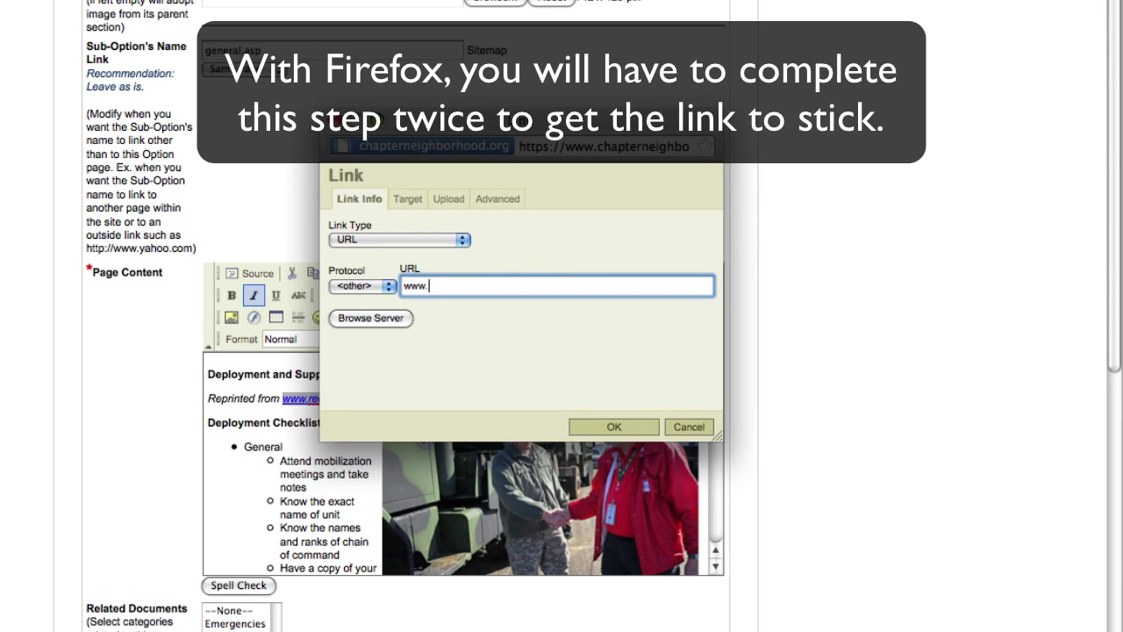
type("redcross.org")
left_click(351, 287)
left_click(356, 303)
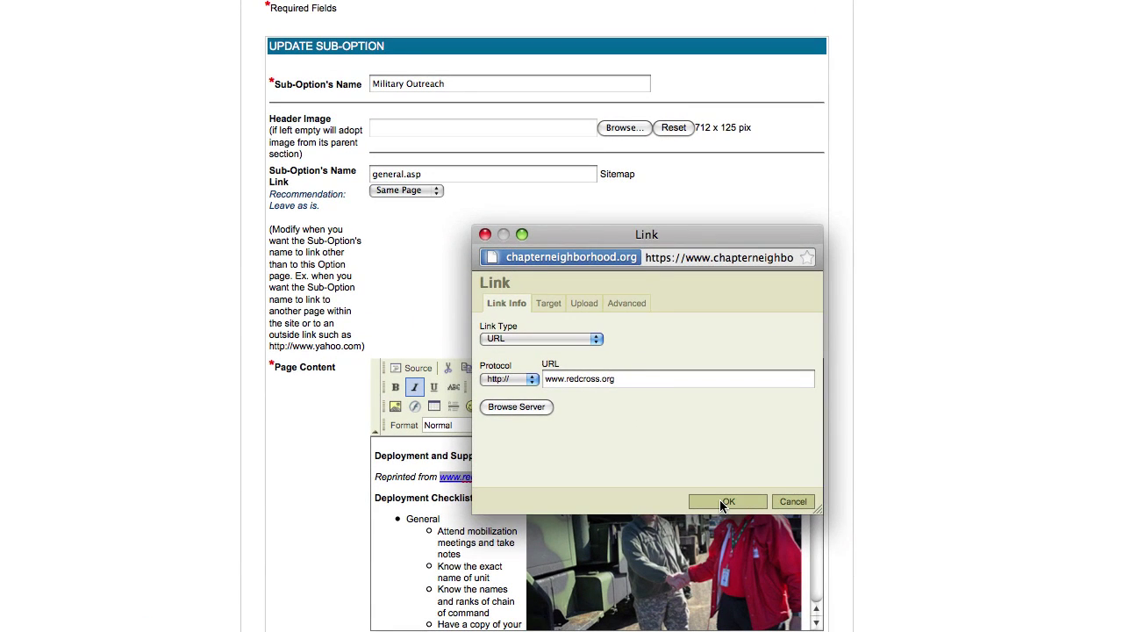
left_click(620, 435)
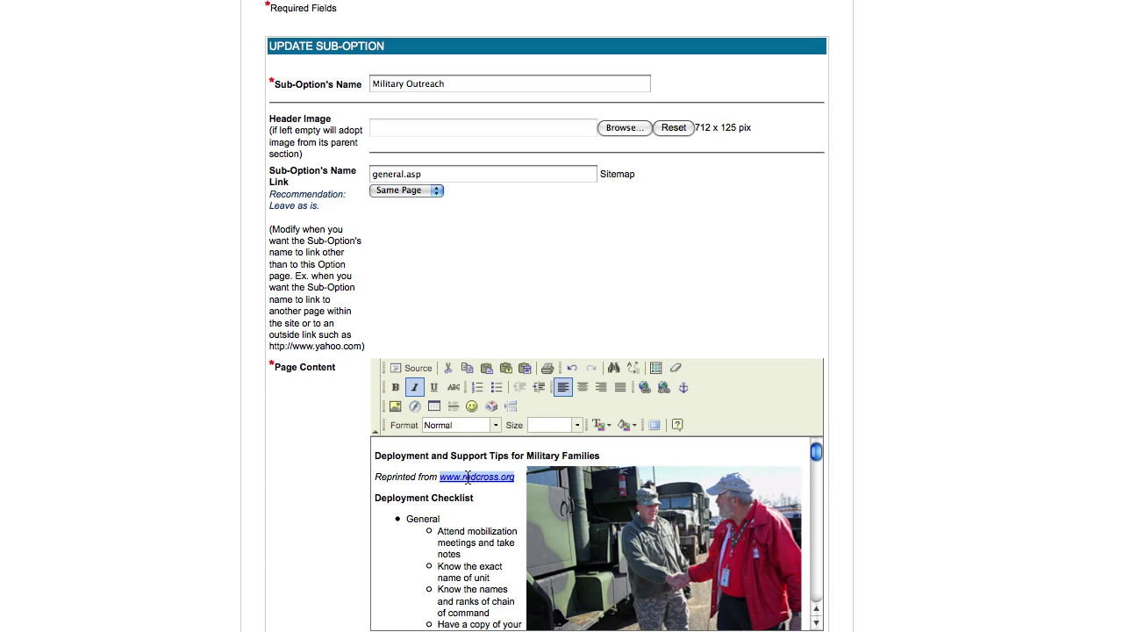
left_click(647, 387)
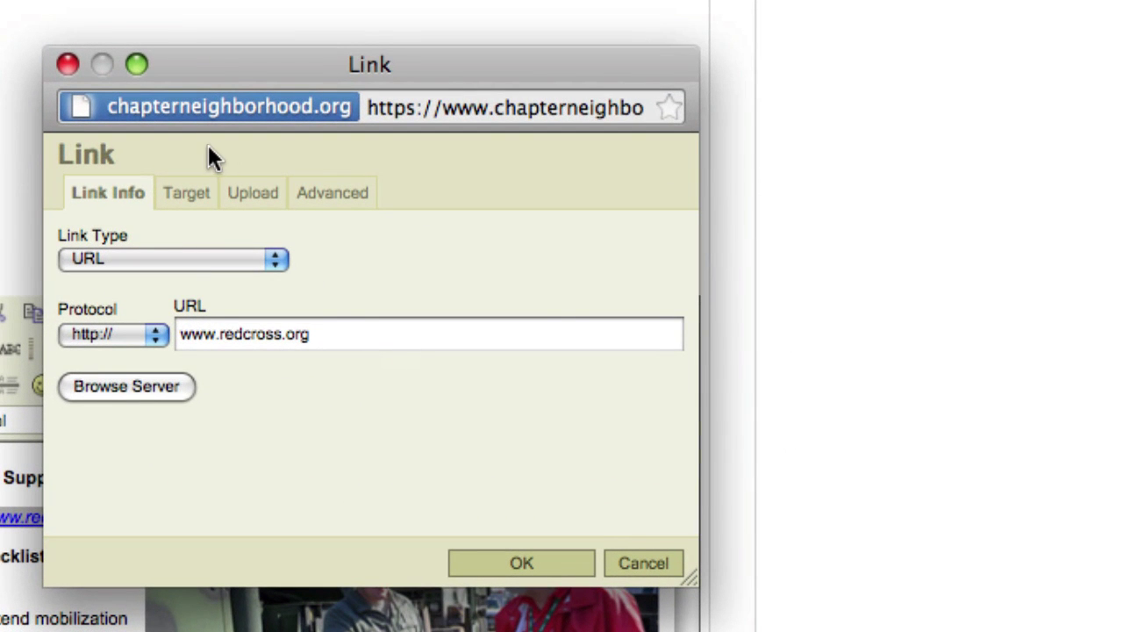
left_click(186, 194)
left_click(277, 261)
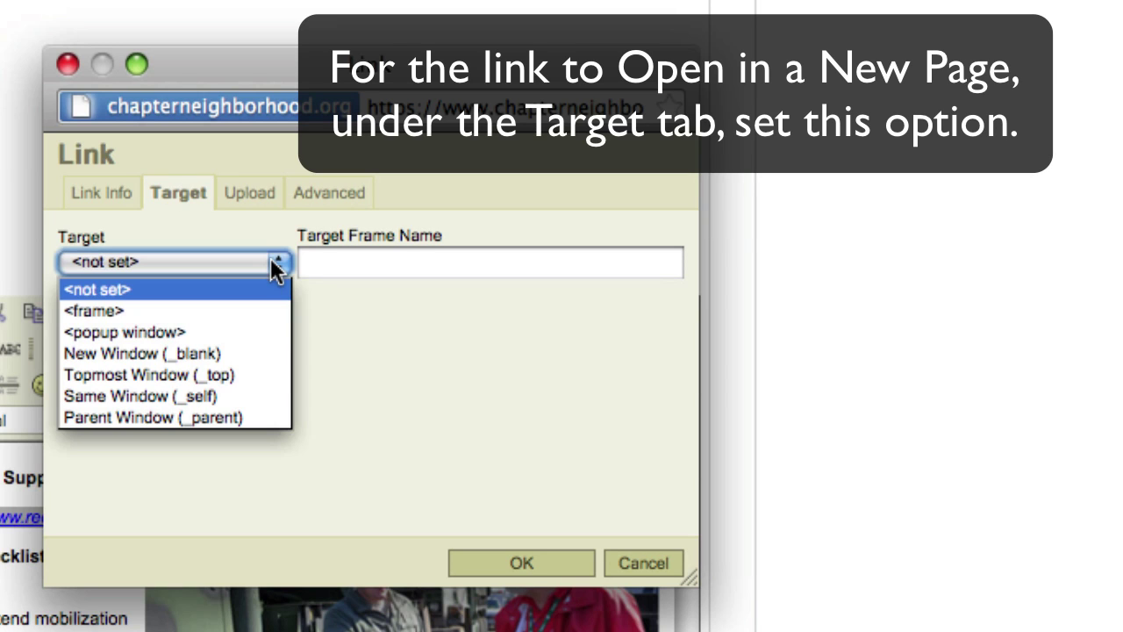
left_click(258, 352)
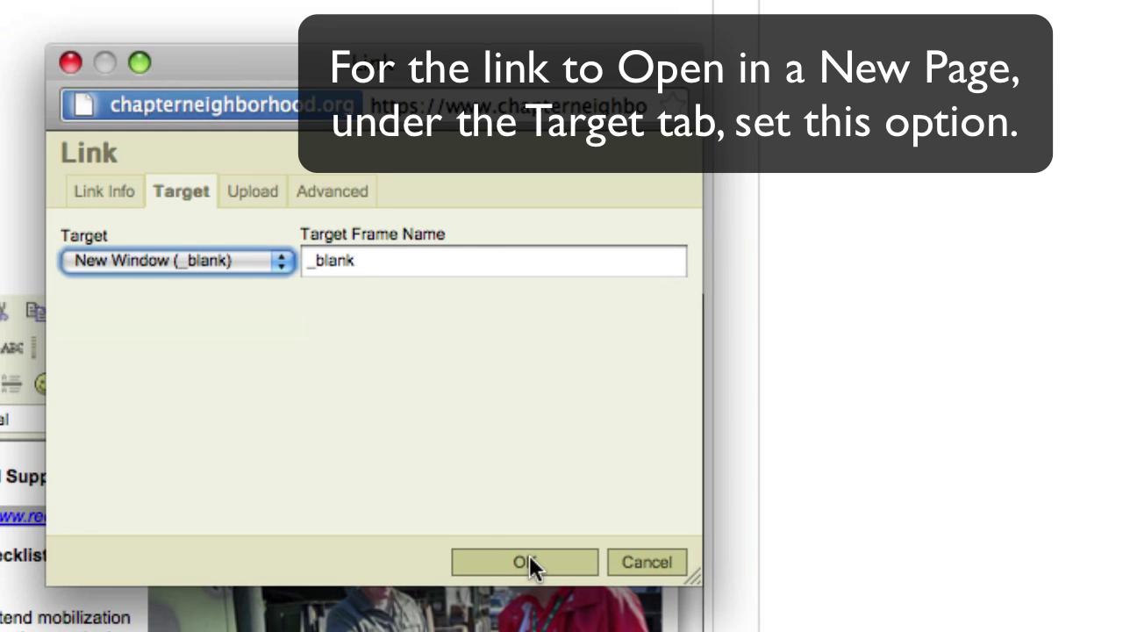
left_click(169, 263)
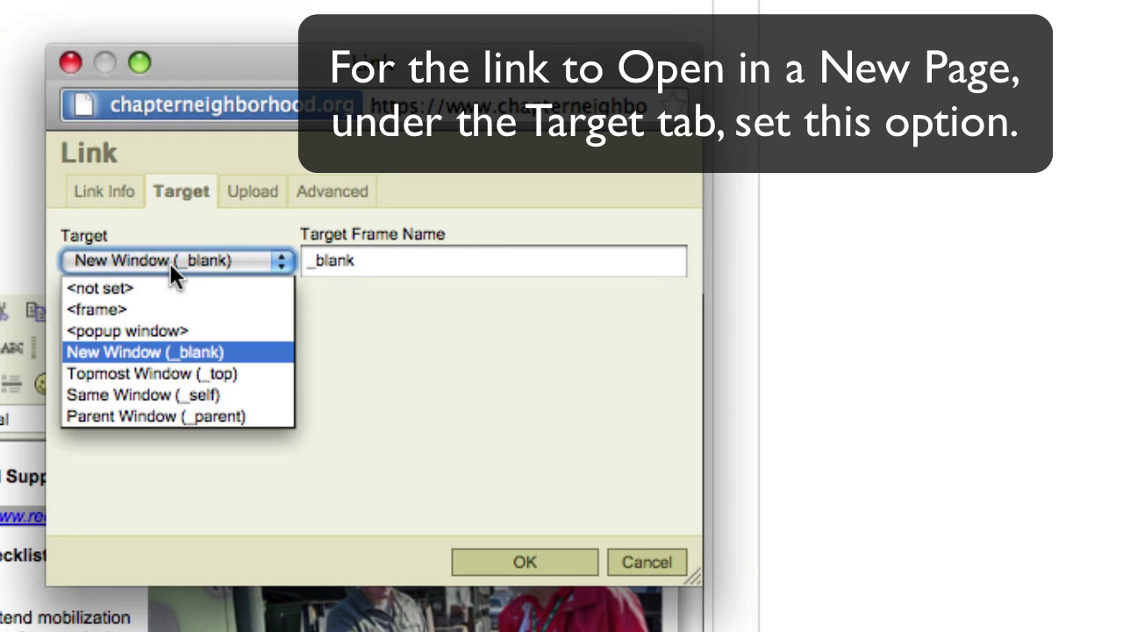
left_click(207, 351)
left_click(544, 565)
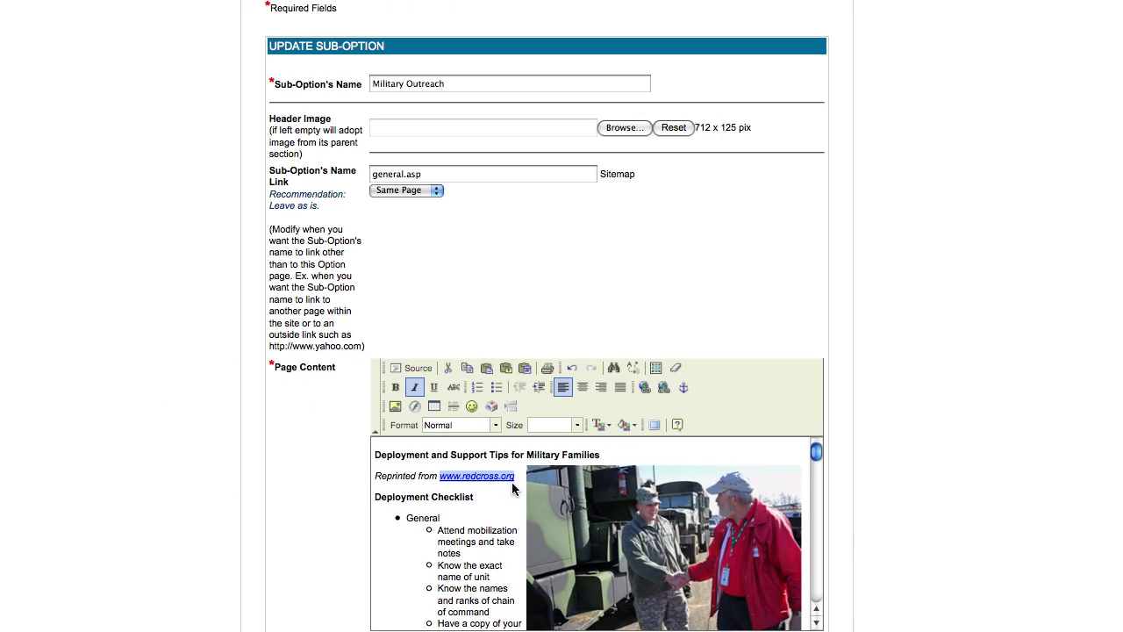
scroll(398, 587, "down", 15)
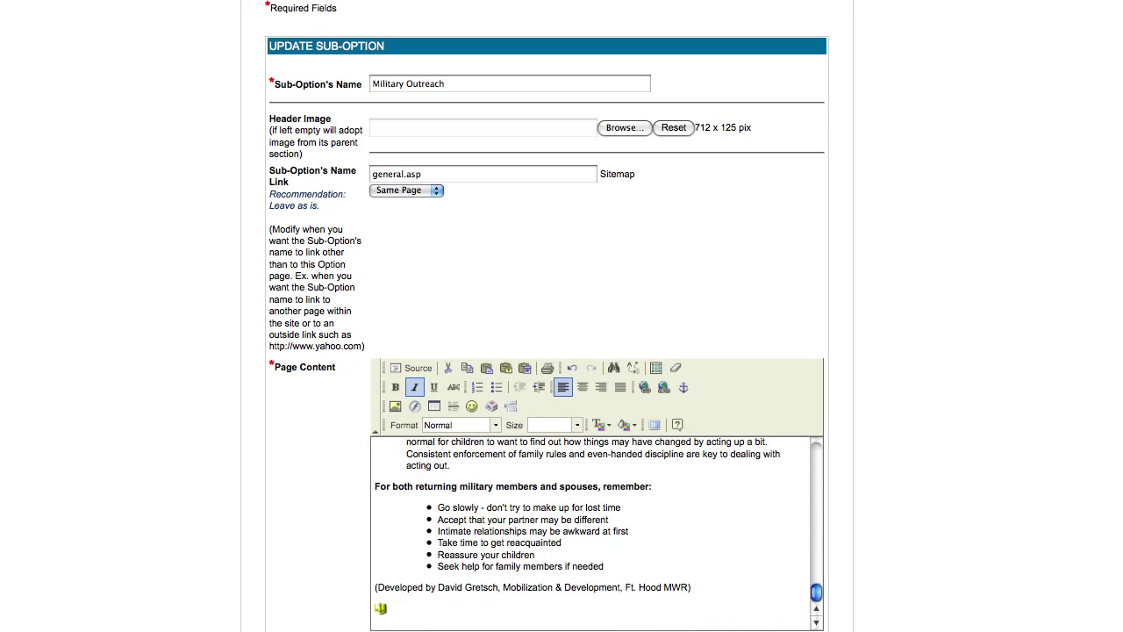
scroll(562, 351, "down", 10)
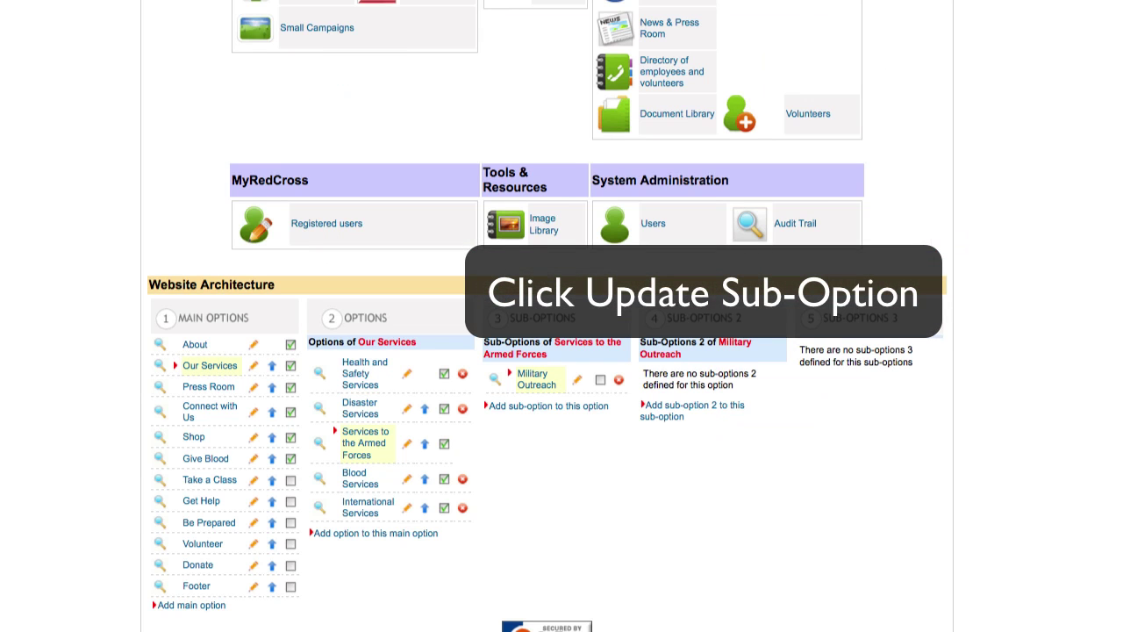
left_click(493, 381)
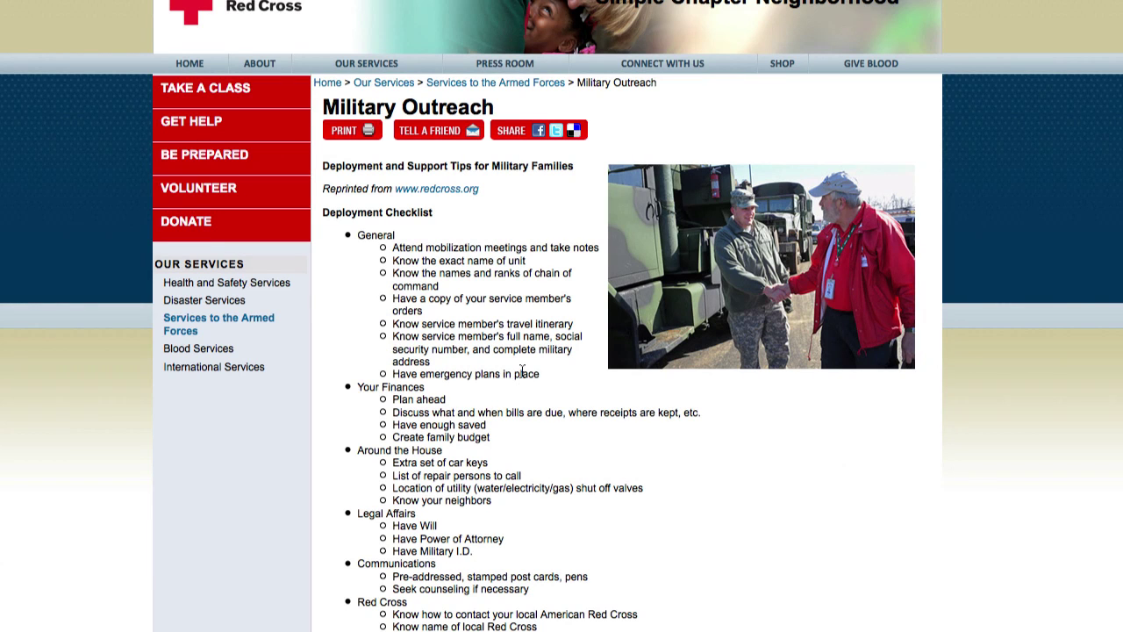
left_click(452, 191)
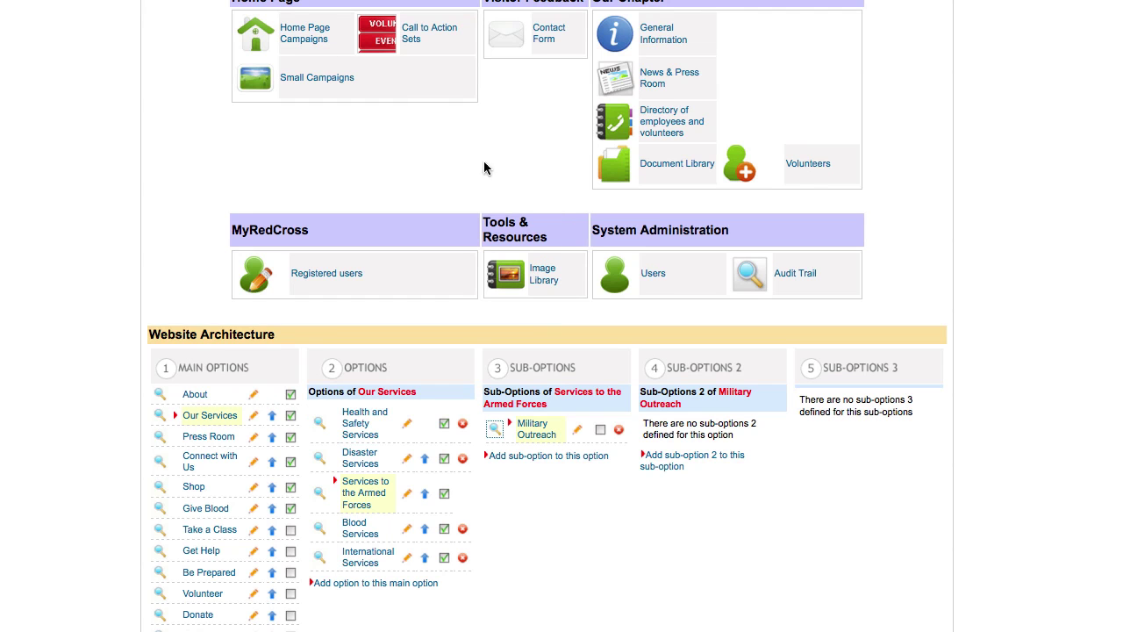
left_click(578, 433)
scroll(577, 430, "down", 5)
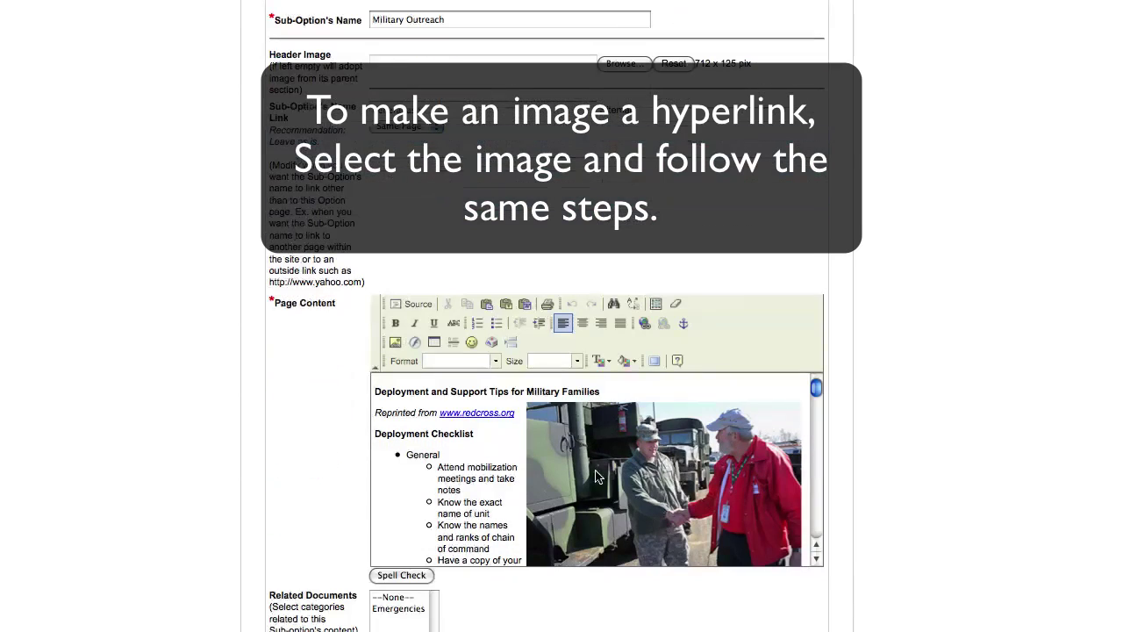
Step: Select the Military Outreach photo and bring up its Insert/Edit Link settings
left_click(647, 485)
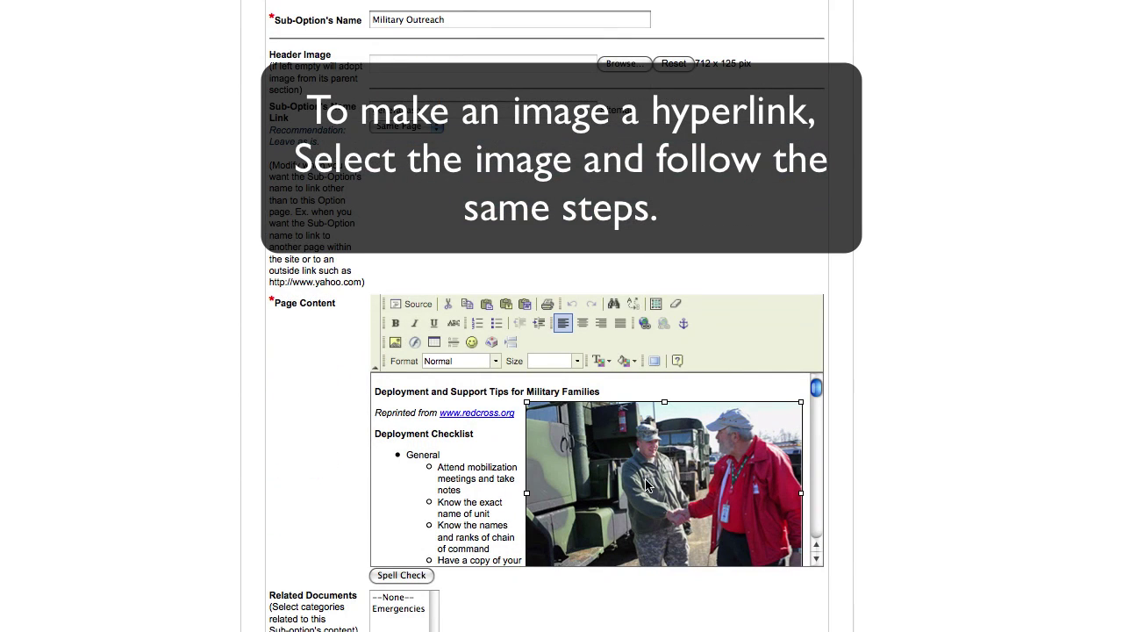
left_click(643, 324)
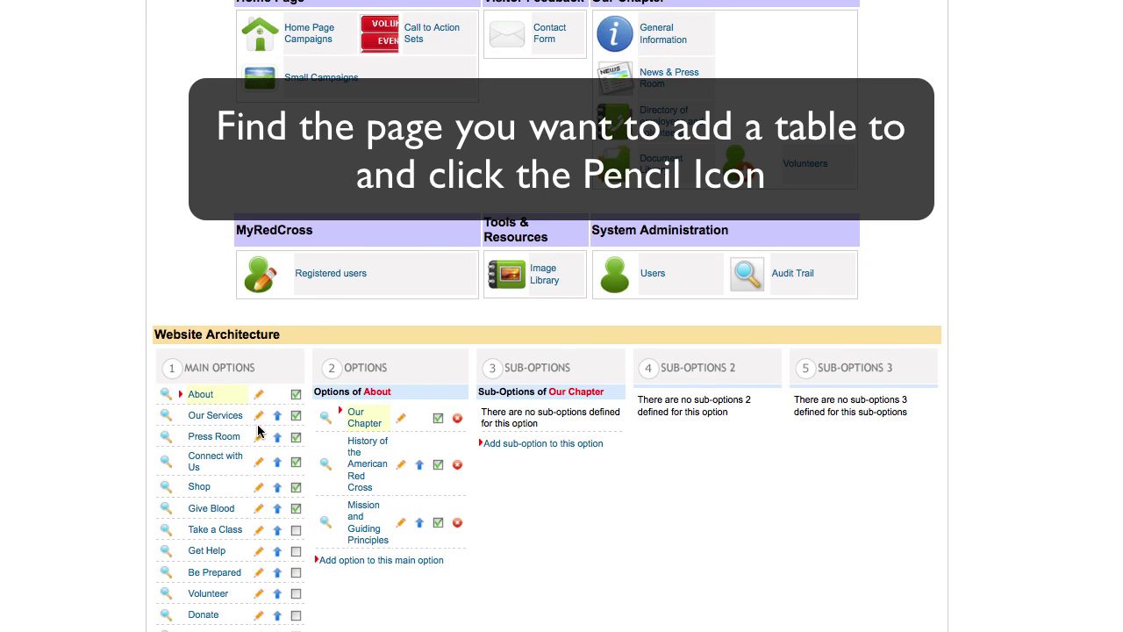
Step: Edit Our Chapter and add a blank line below 'Customized Information about the Chapter'
left_click(402, 423)
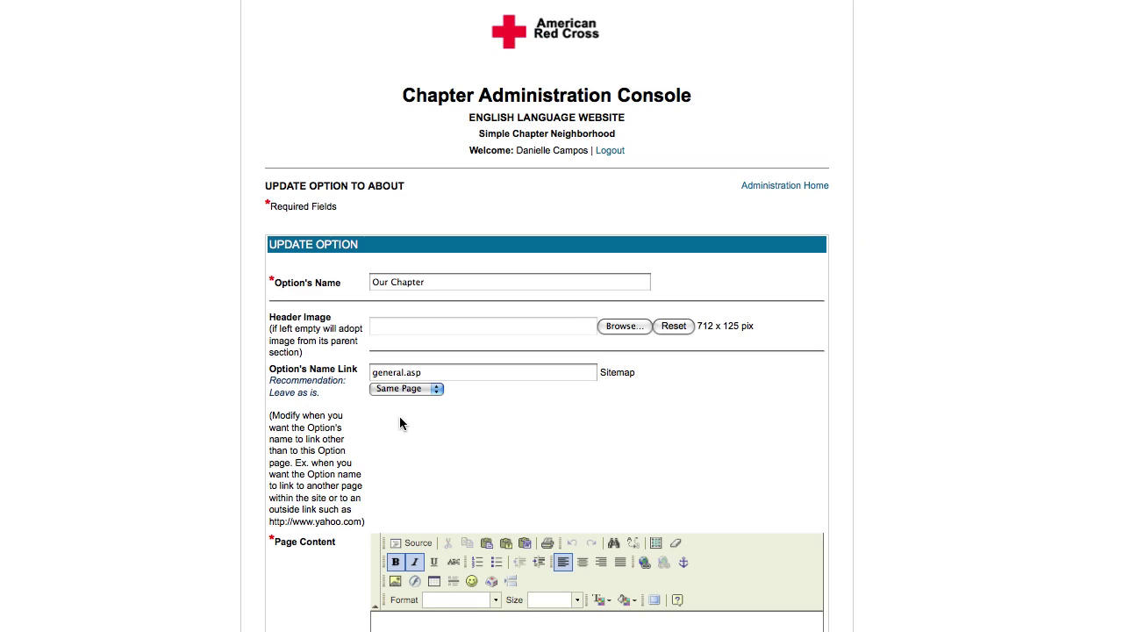
scroll(518, 530, "down", 5)
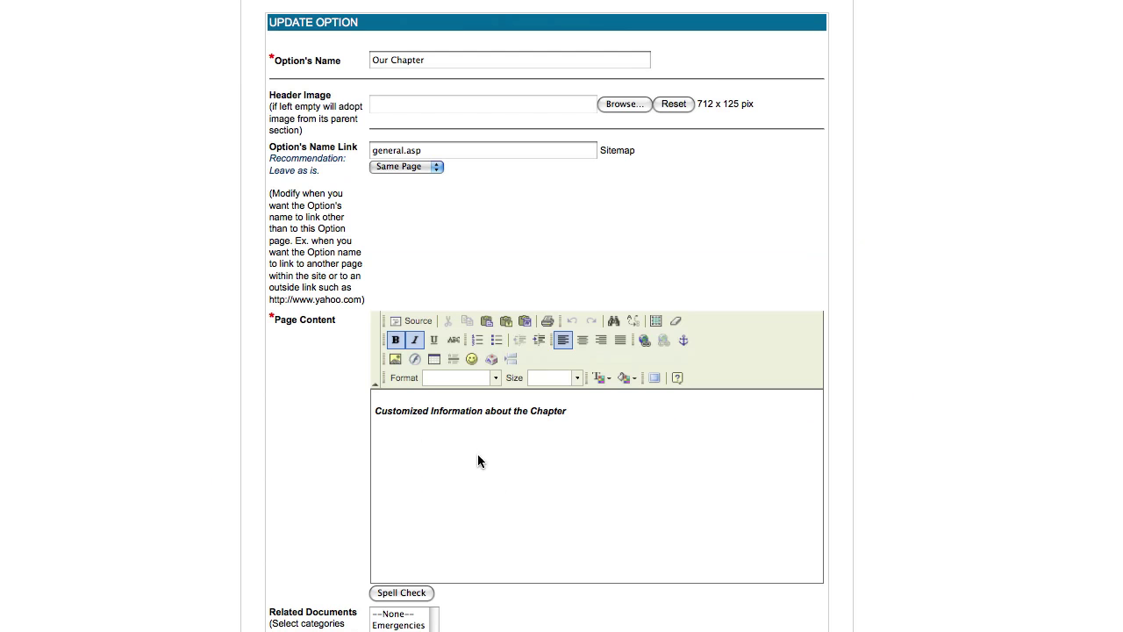
key("Return")
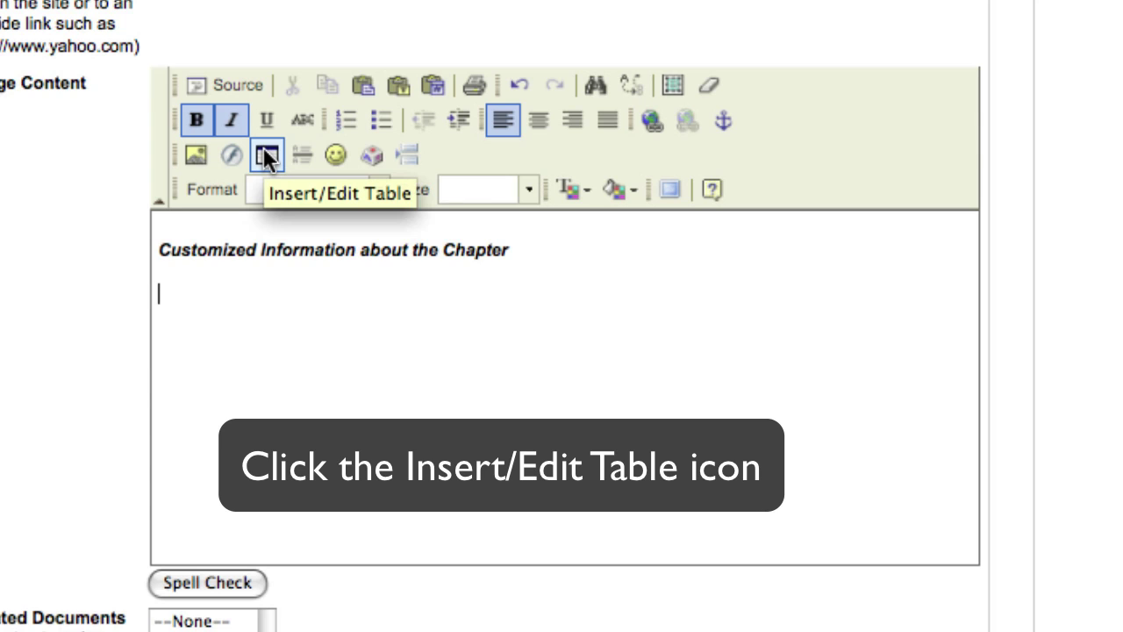
Step: Add a table with 3 rows, 2 columns and 200-pixel width below the heading
left_click(265, 154)
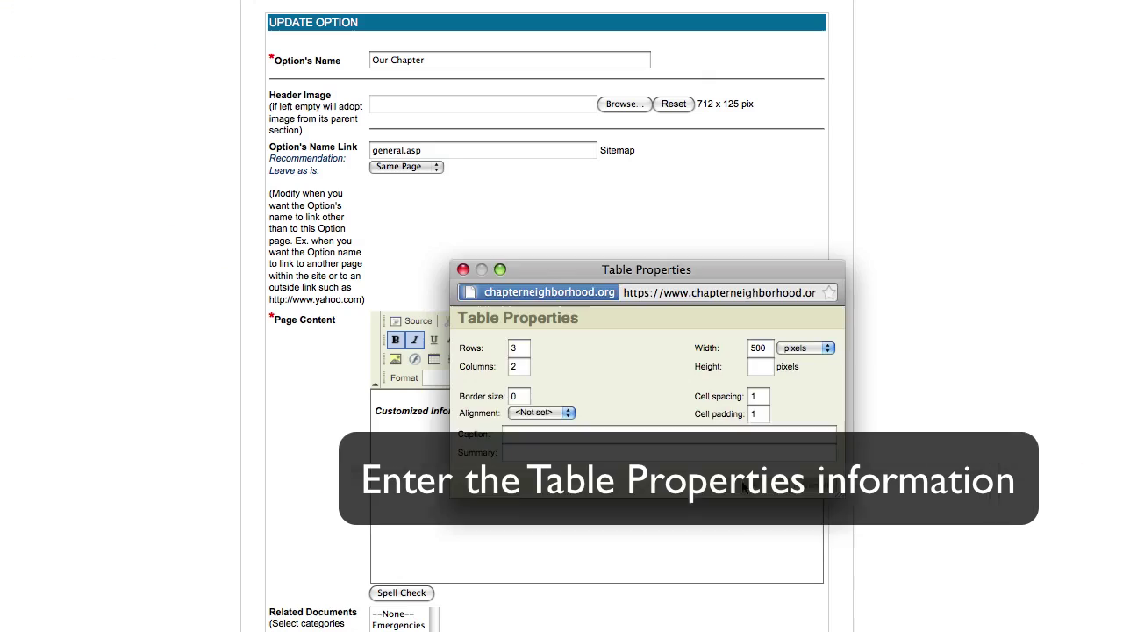
left_click(840, 391)
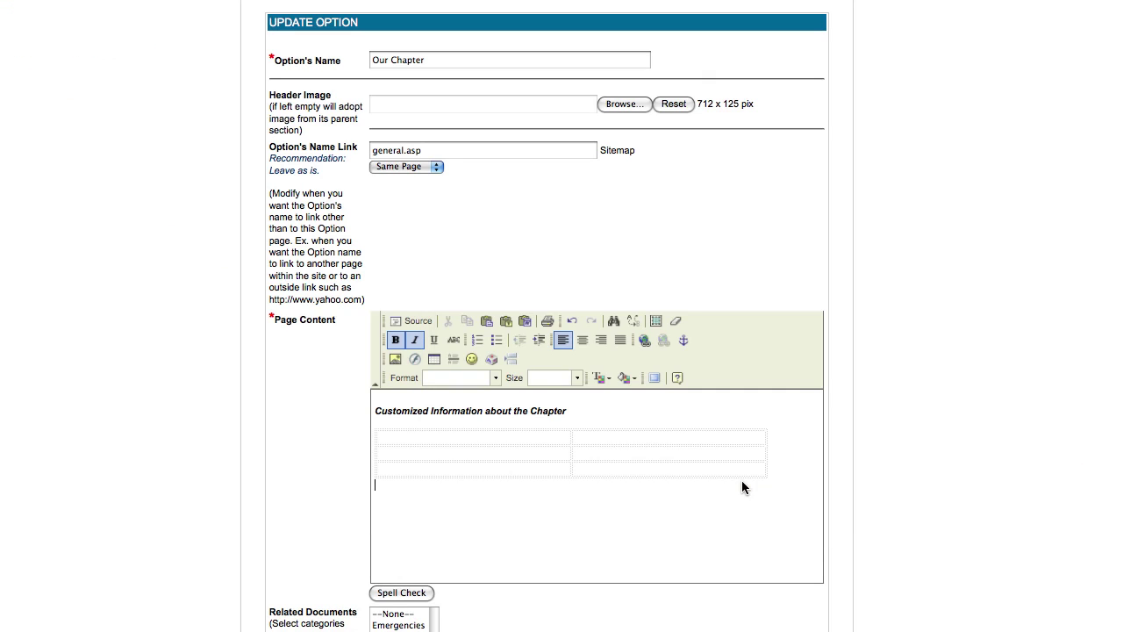
Step: Enter 'type information about' in the table's first cell
left_click(477, 433)
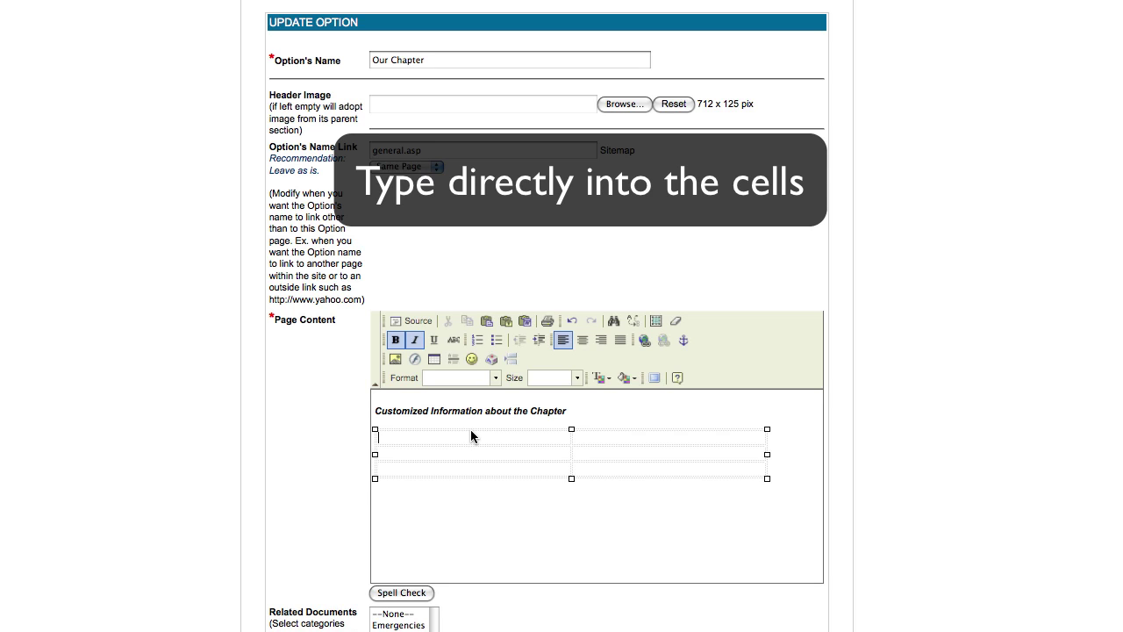
type("type information ")
type("about")
scroll(562, 351, "down", 6)
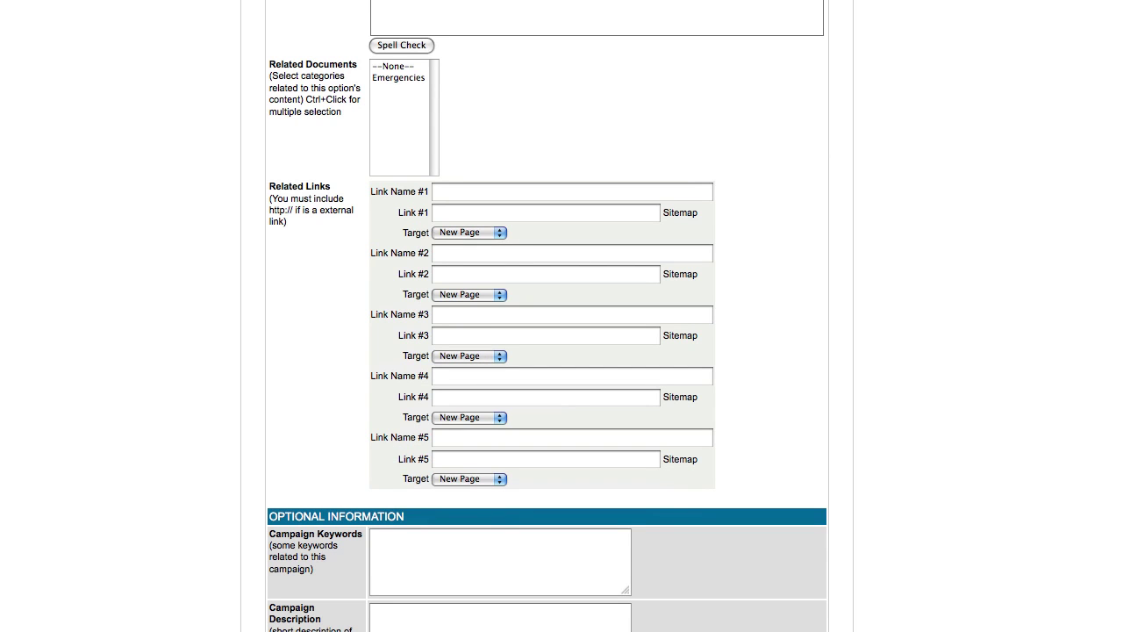